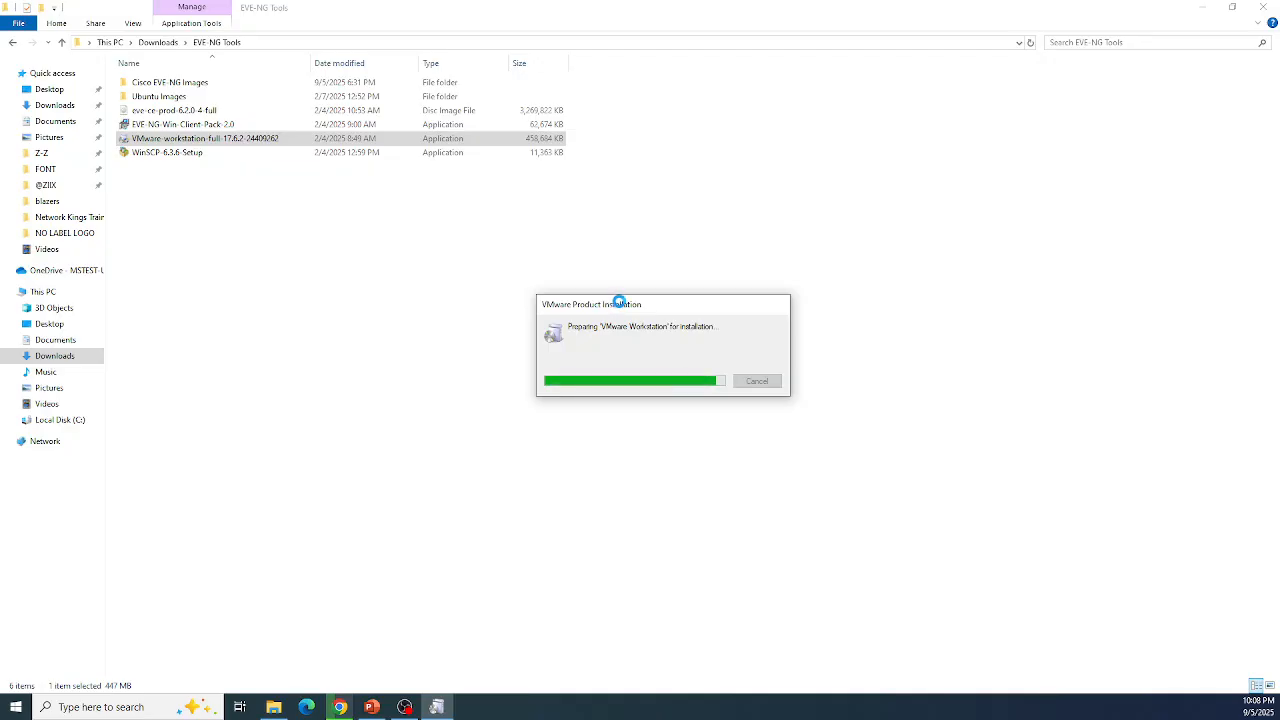
# Step: Move the installer progress window aside, then minimize the downloads folder window once setup finishes
pyautogui.moveTo(620, 302); pyautogui.dragTo(711, 336)
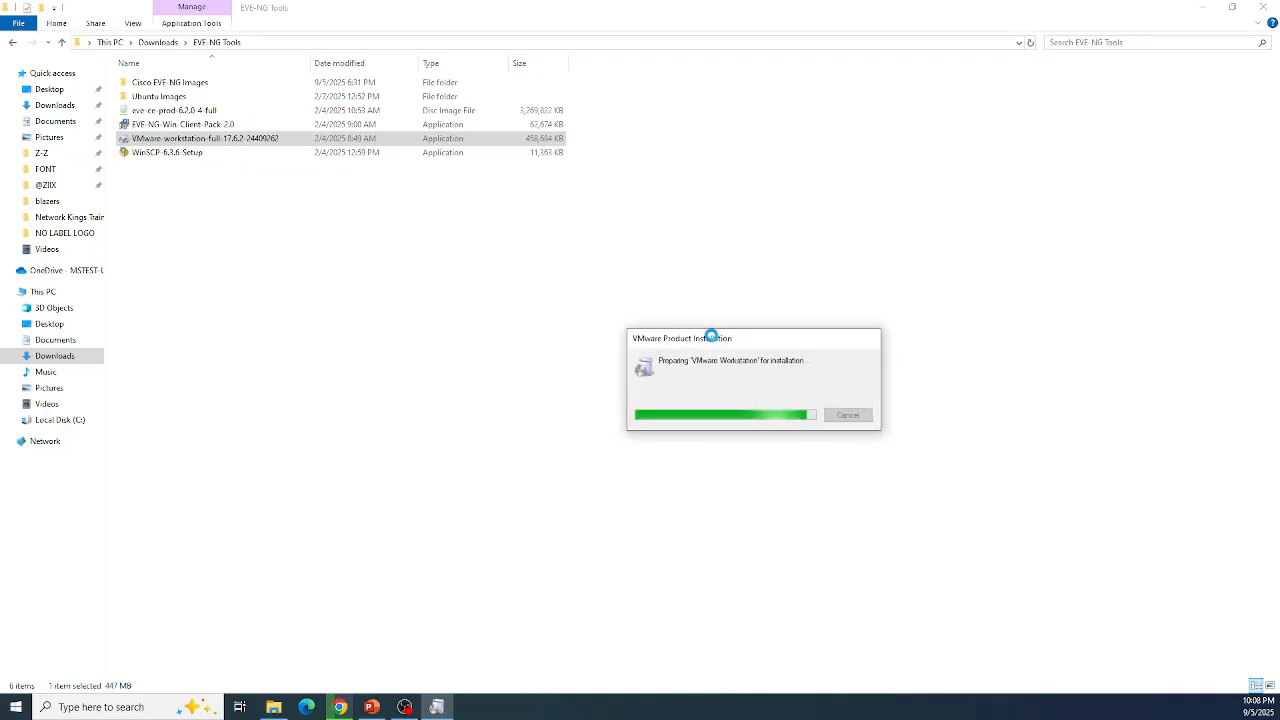
pyautogui.moveTo(743, 334); pyautogui.dragTo(783, 374)
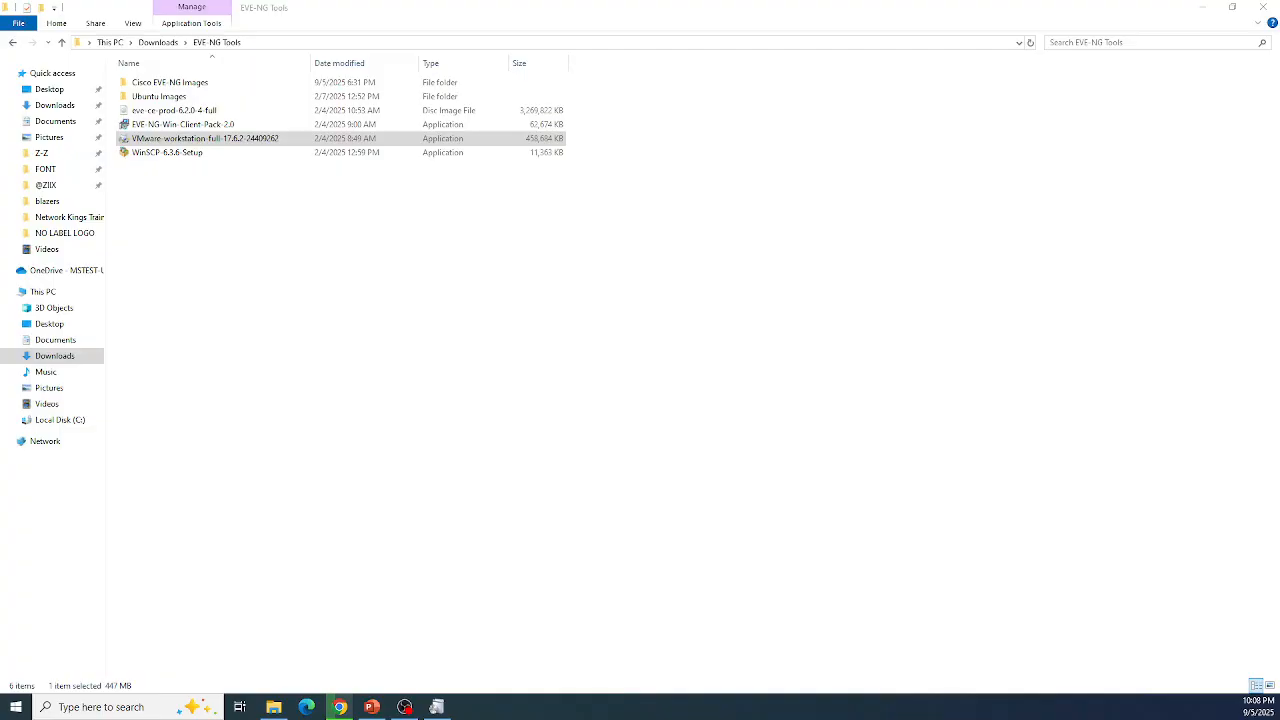
pyautogui.click(1201, 9)
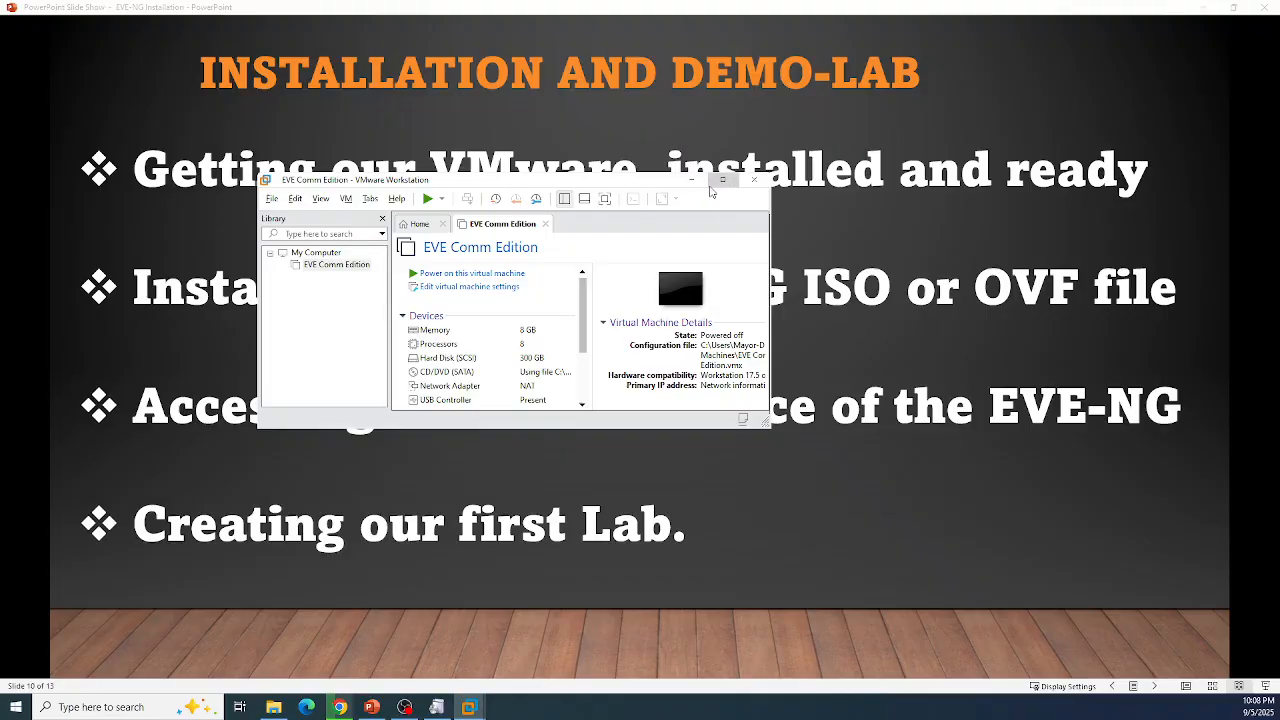
# Step: Maximize VMware Workstation, close the EVE Comm Edition tab, and widen the Library pane
pyautogui.click(724, 182)
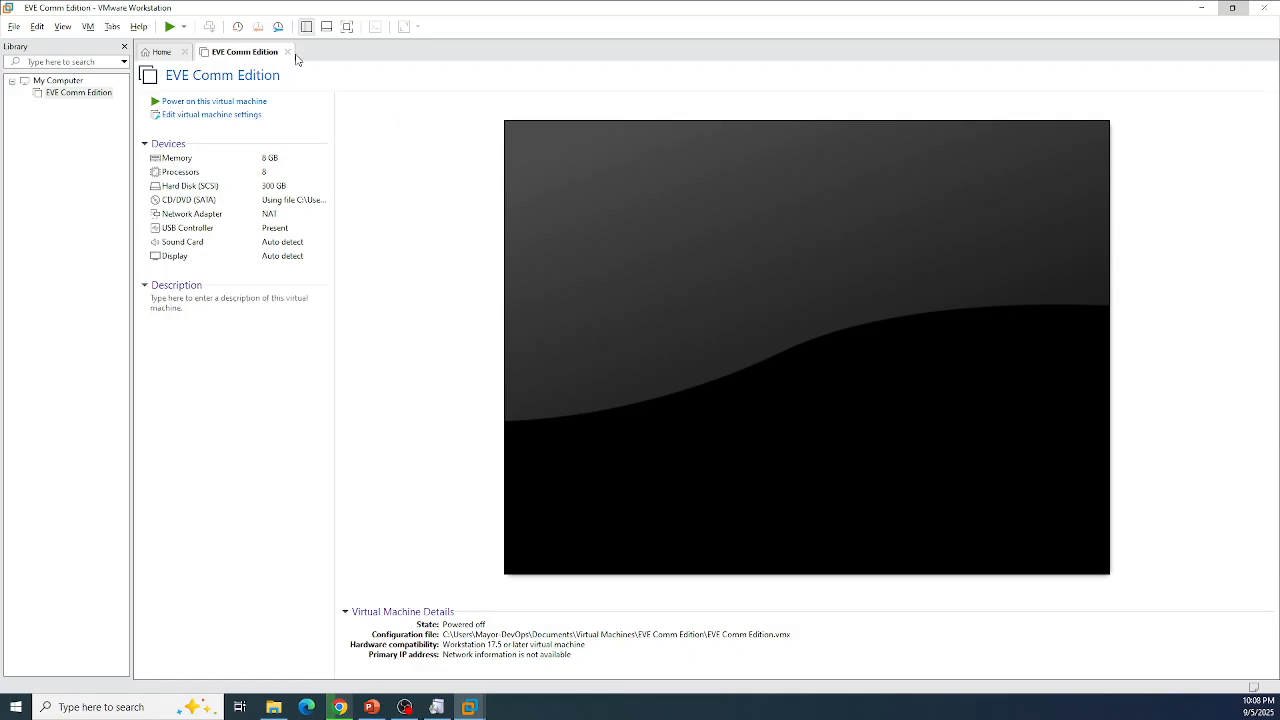
pyautogui.click(287, 52)
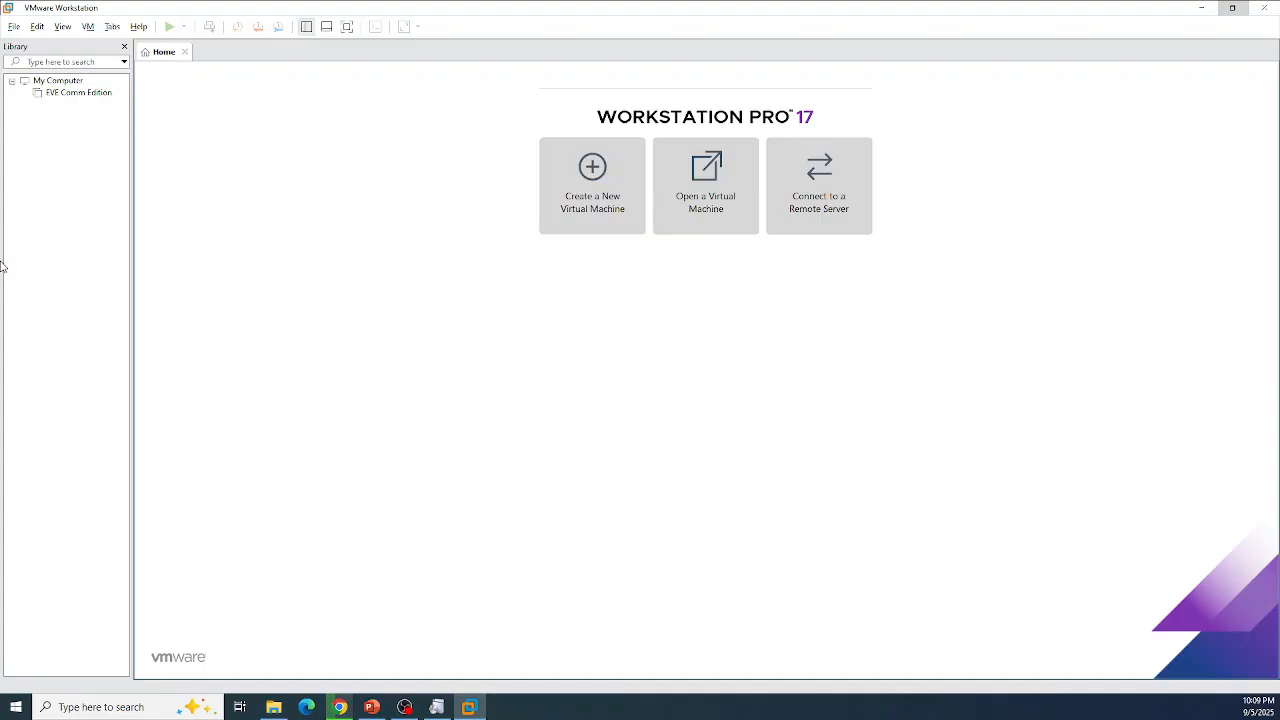
pyautogui.moveTo(131, 243); pyautogui.dragTo(142, 245)
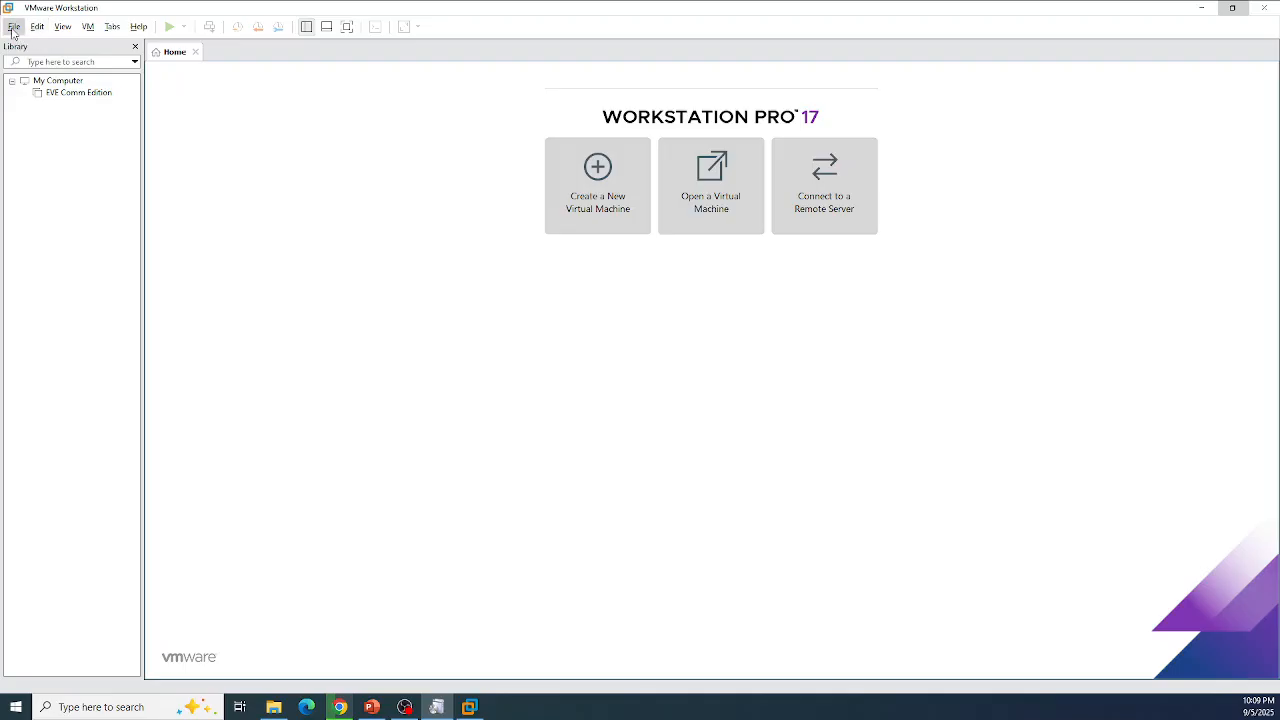
pyautogui.click(278, 708)
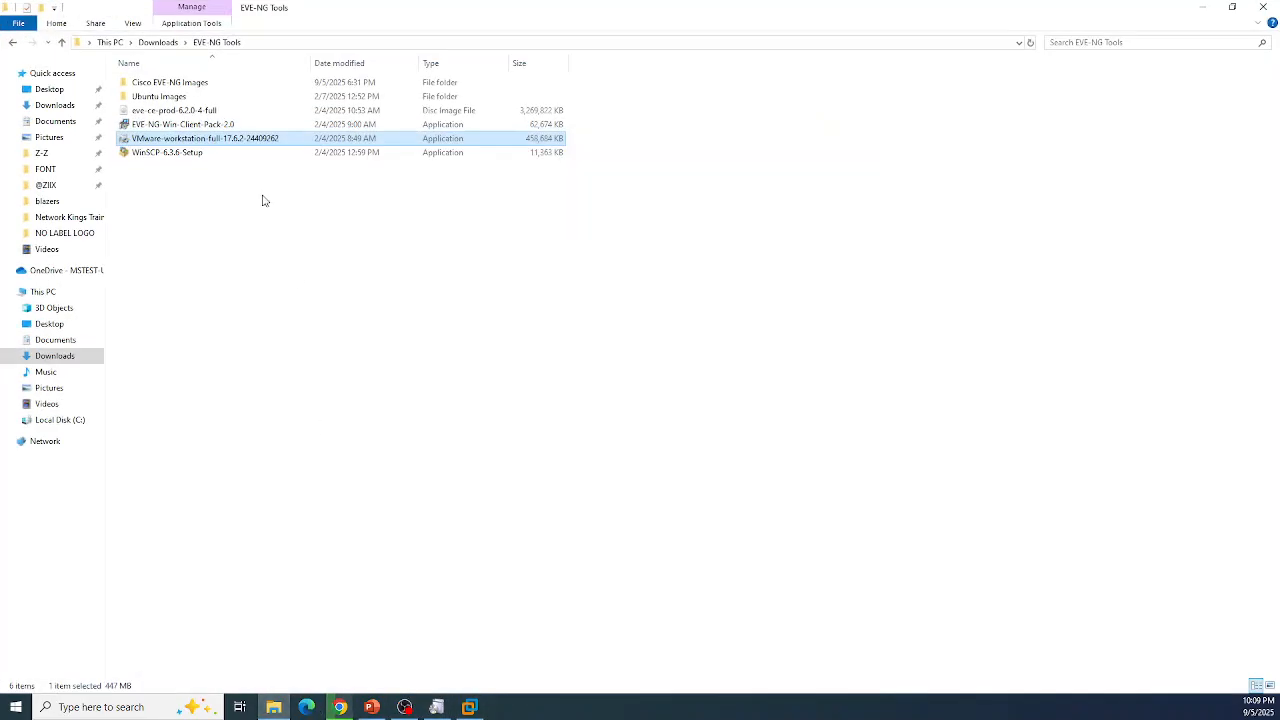
pyautogui.click(160, 114)
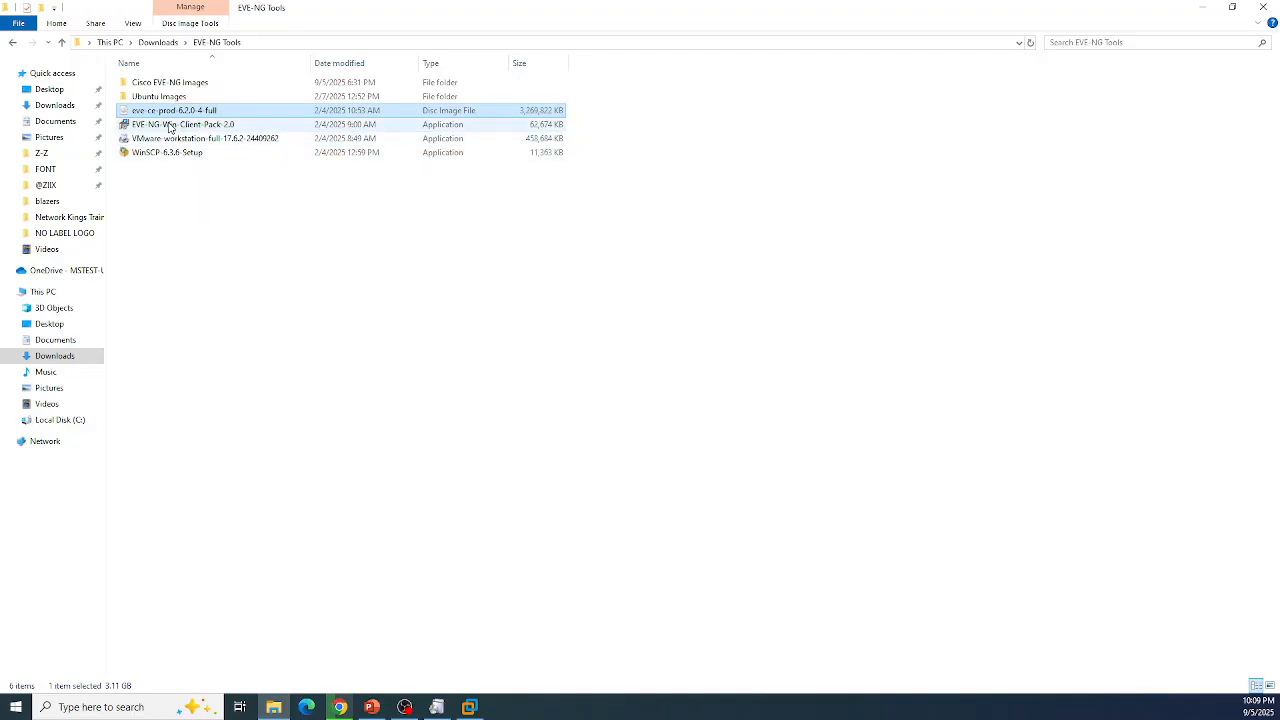
pyautogui.click(168, 125)
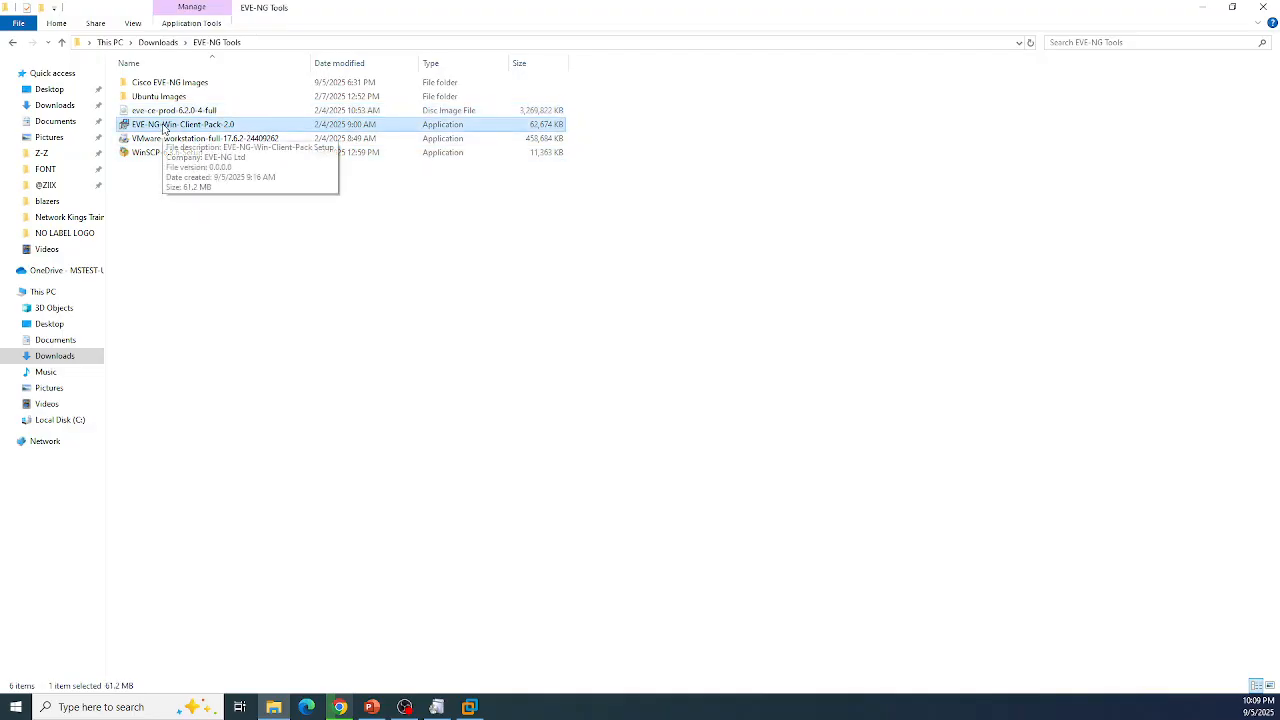
pyautogui.rightClick(163, 127)
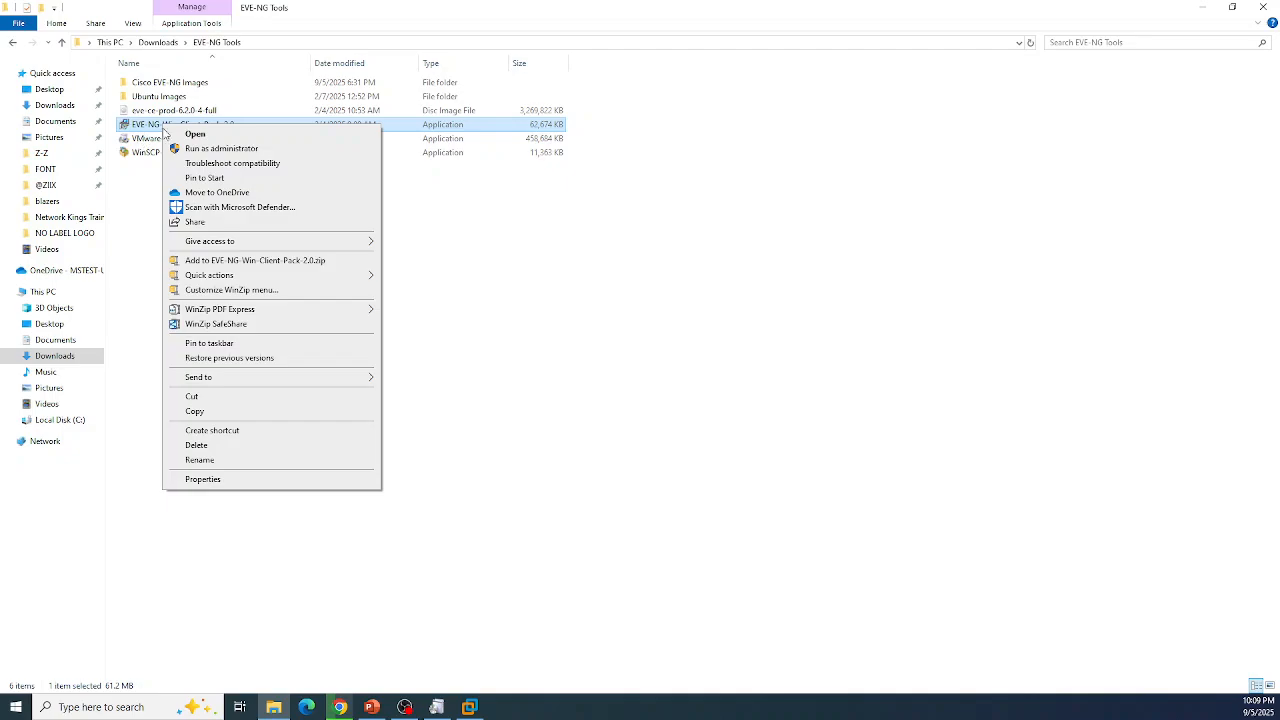
pyautogui.click(140, 125)
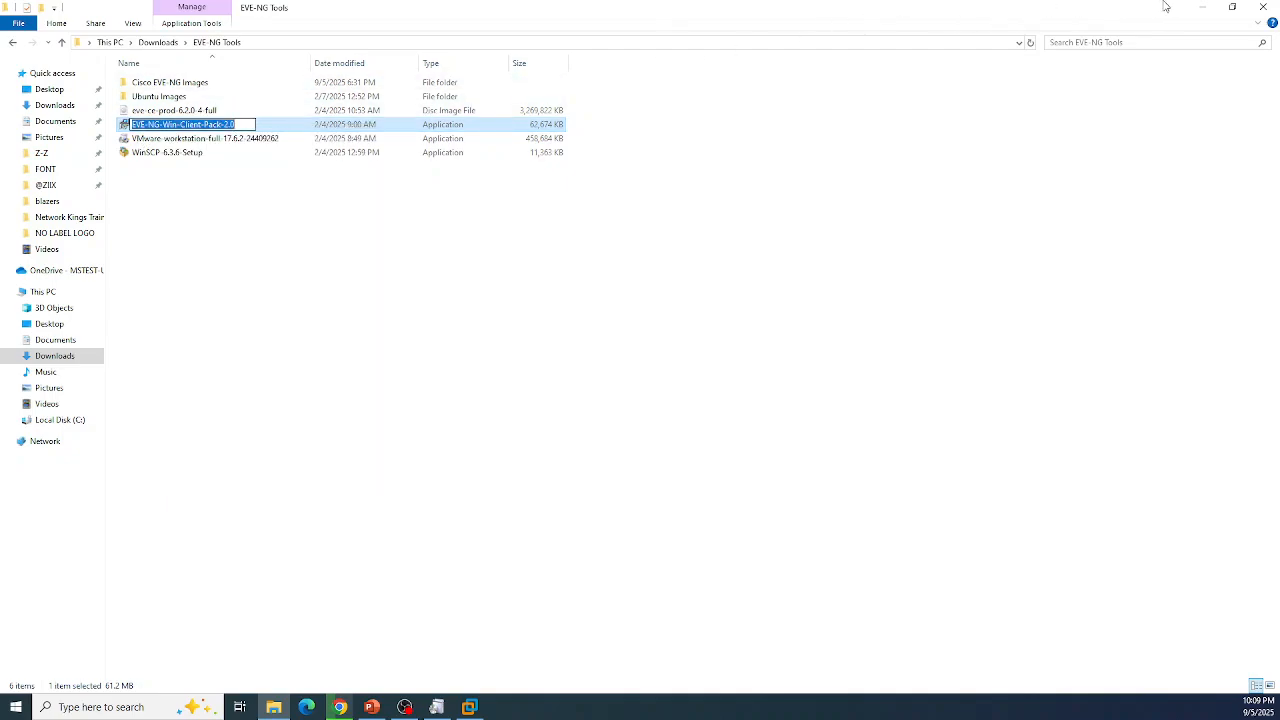
pyautogui.click(1201, 7)
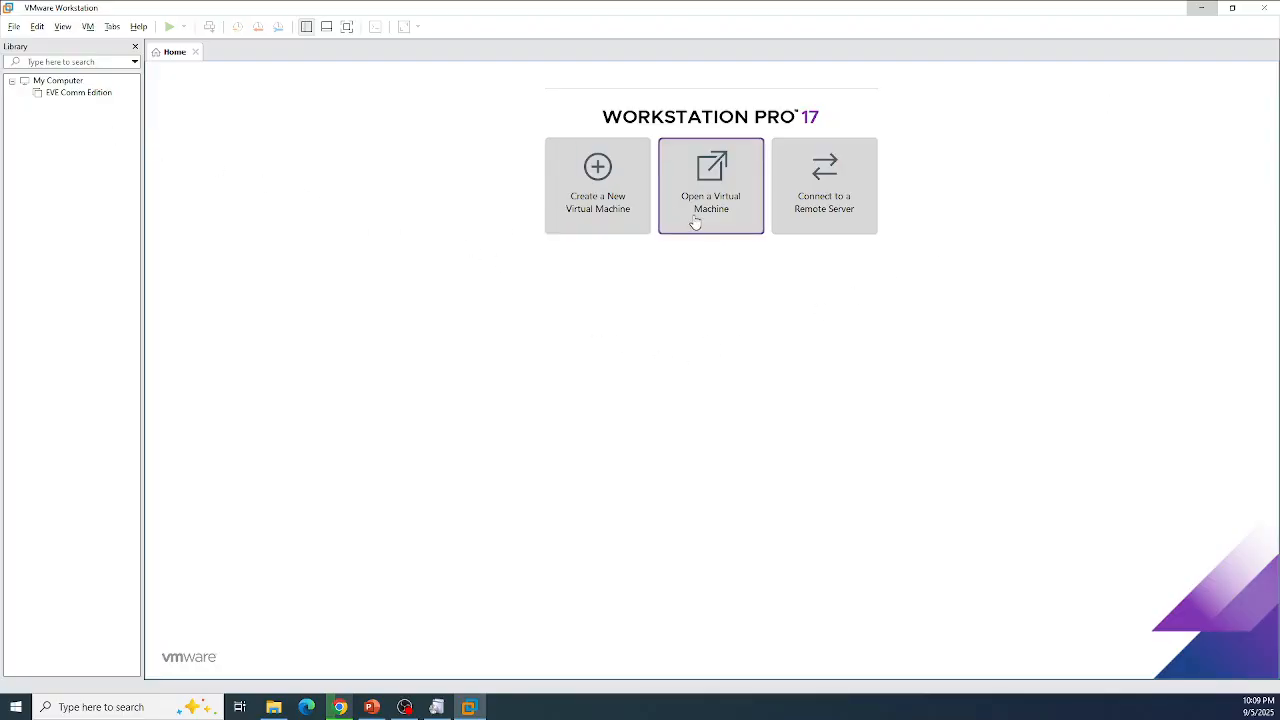
# Step: Start a Typical new VM using the eve-ce-prod-6.2.0-4-full ISO from the EVE-NG Tools folder
pyautogui.click(590, 160)
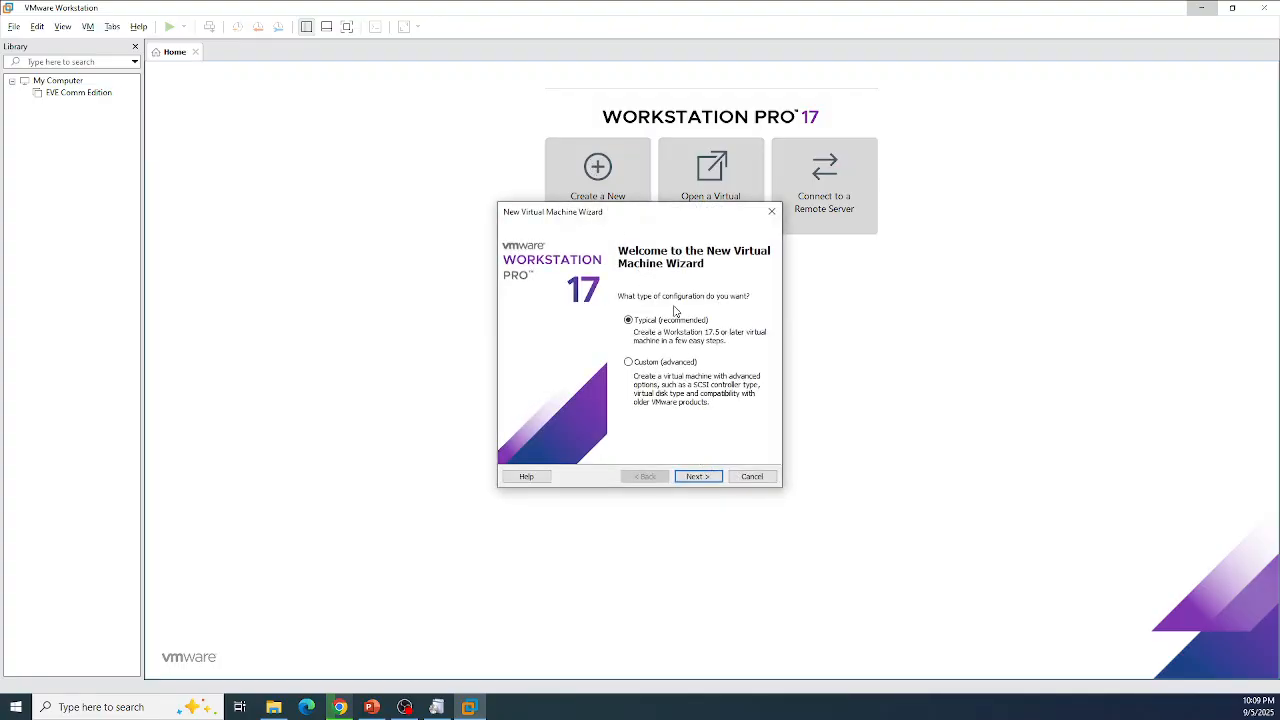
pyautogui.click(704, 477)
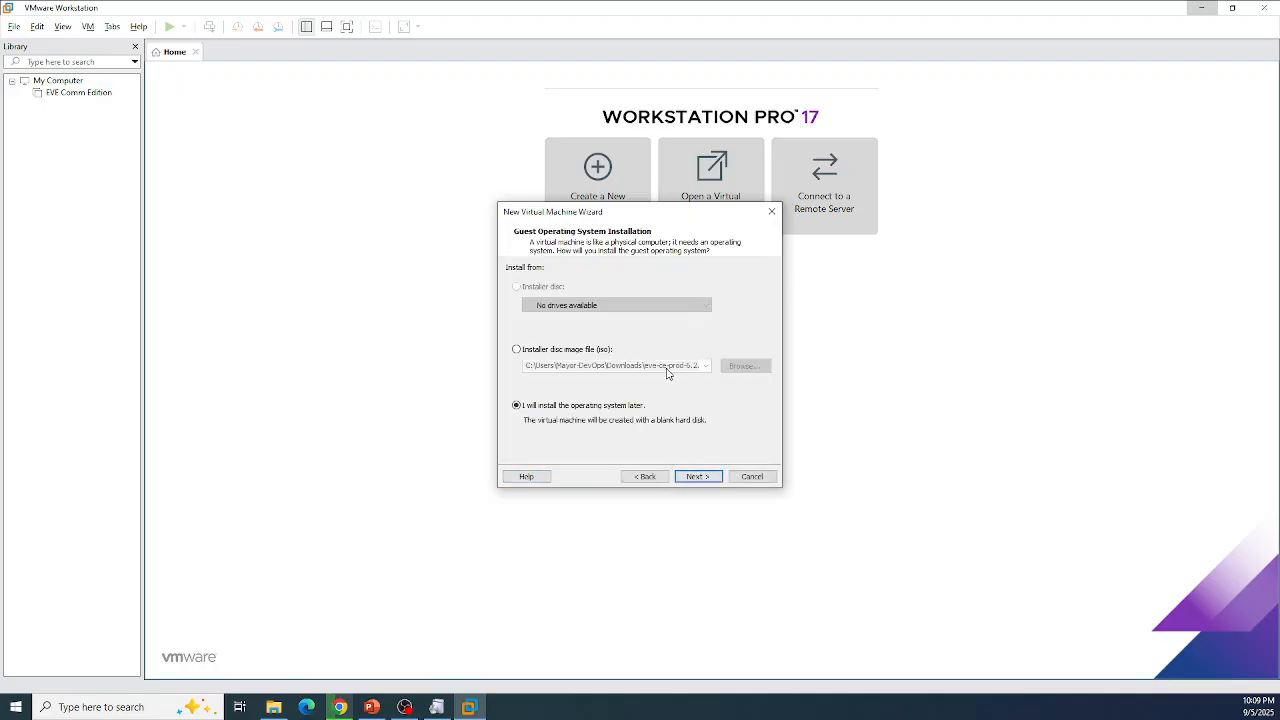
pyautogui.click(516, 350)
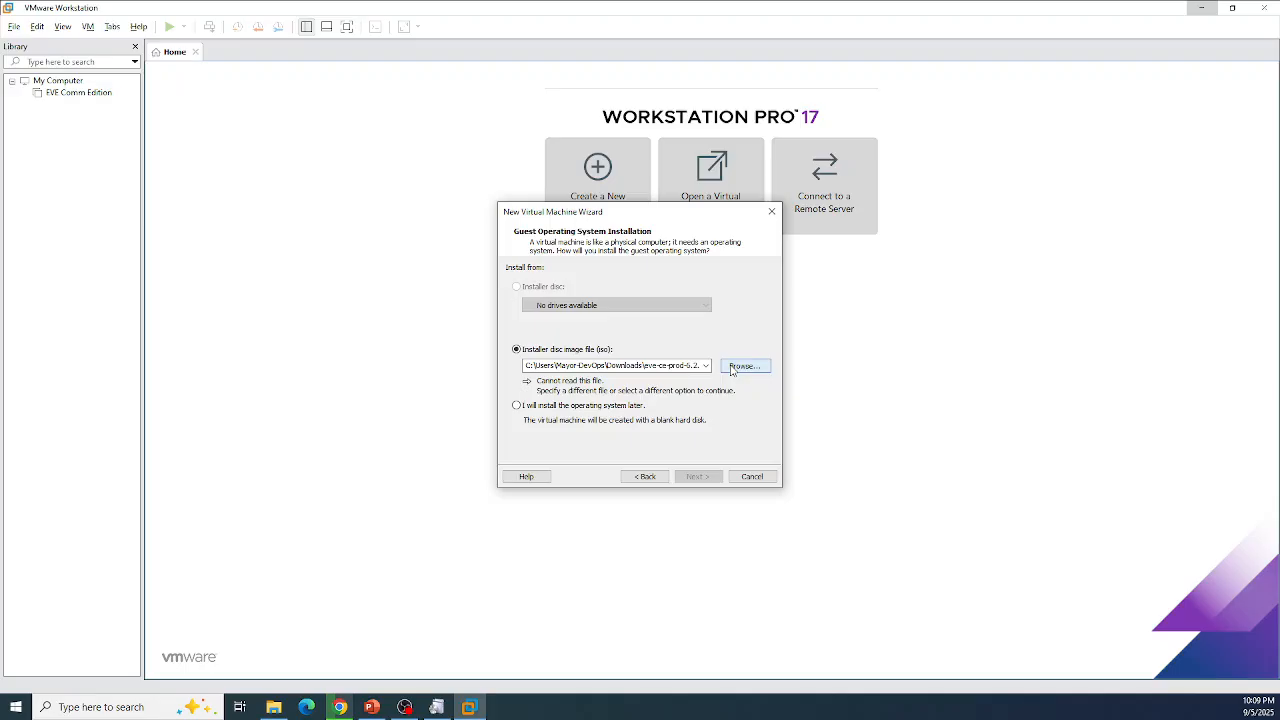
pyautogui.click(744, 366)
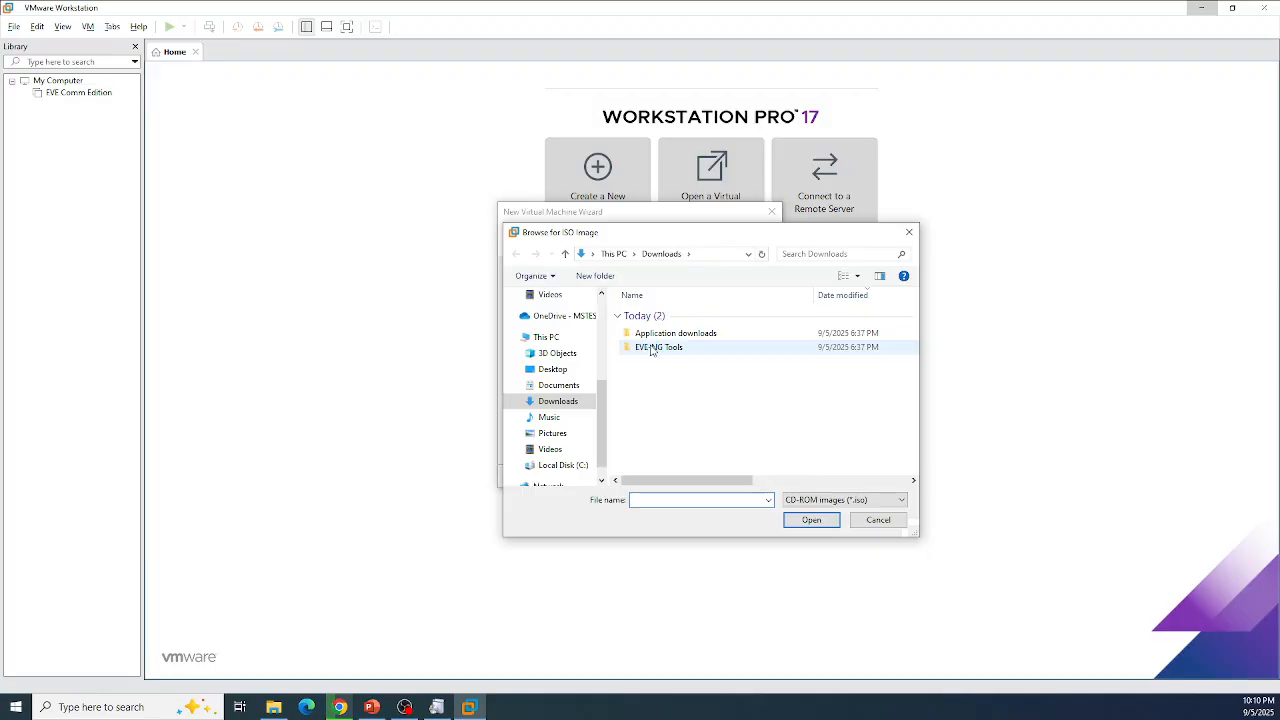
pyautogui.doubleClick(652, 347)
pyautogui.click(678, 345)
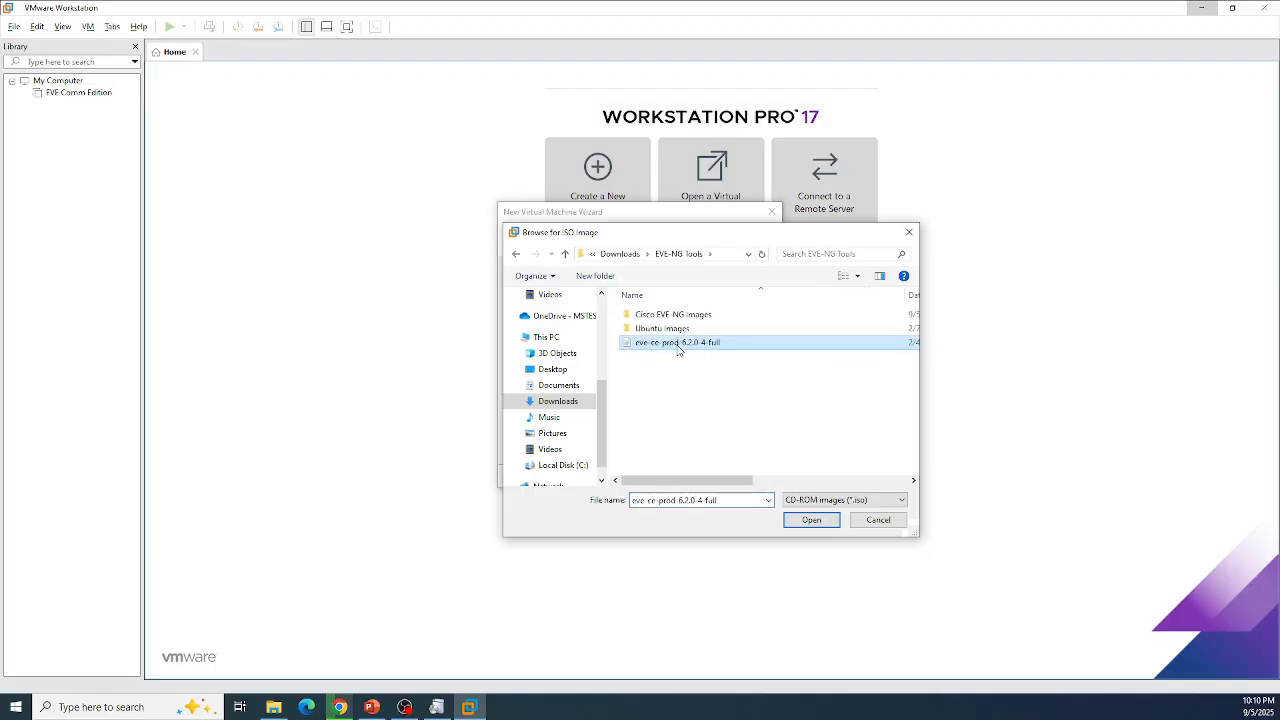
pyautogui.click(811, 520)
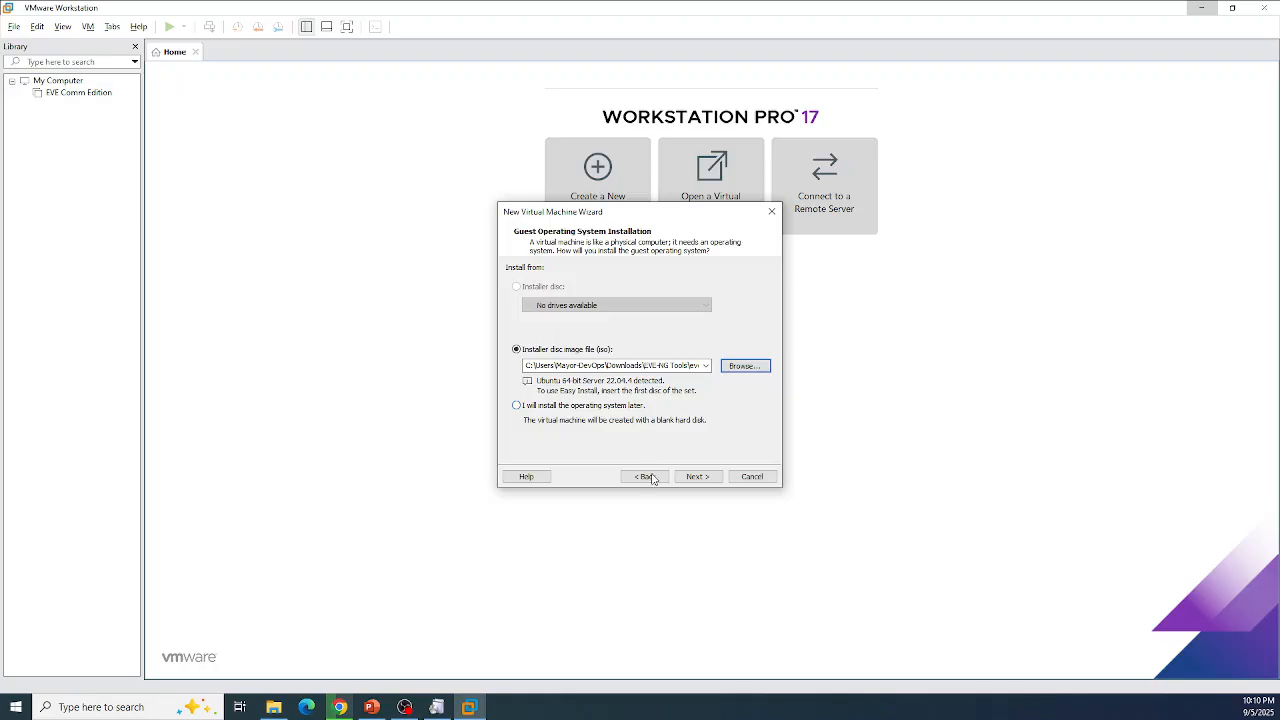
# Step: Name the new virtual machine 'EVE-NG VM' and continue to the disk capacity page
pyautogui.click(697, 477)
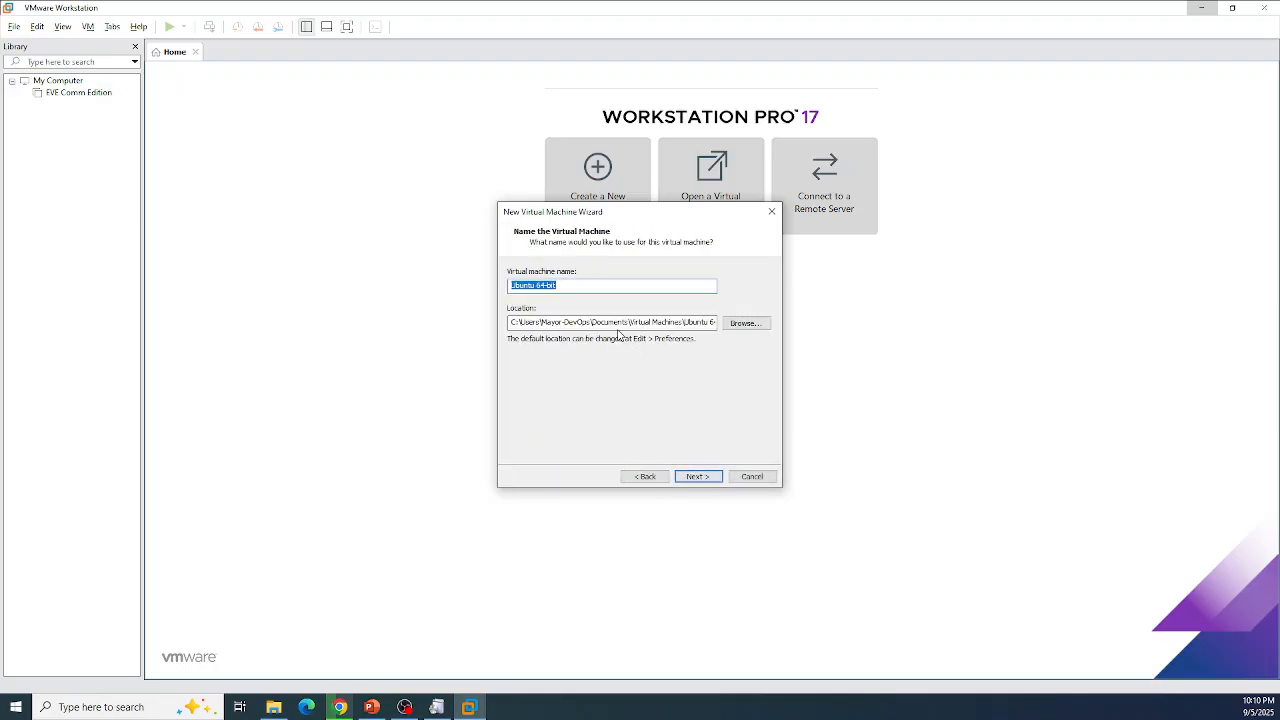
pyautogui.click(583, 287)
pyautogui.write('EVE-NG V')
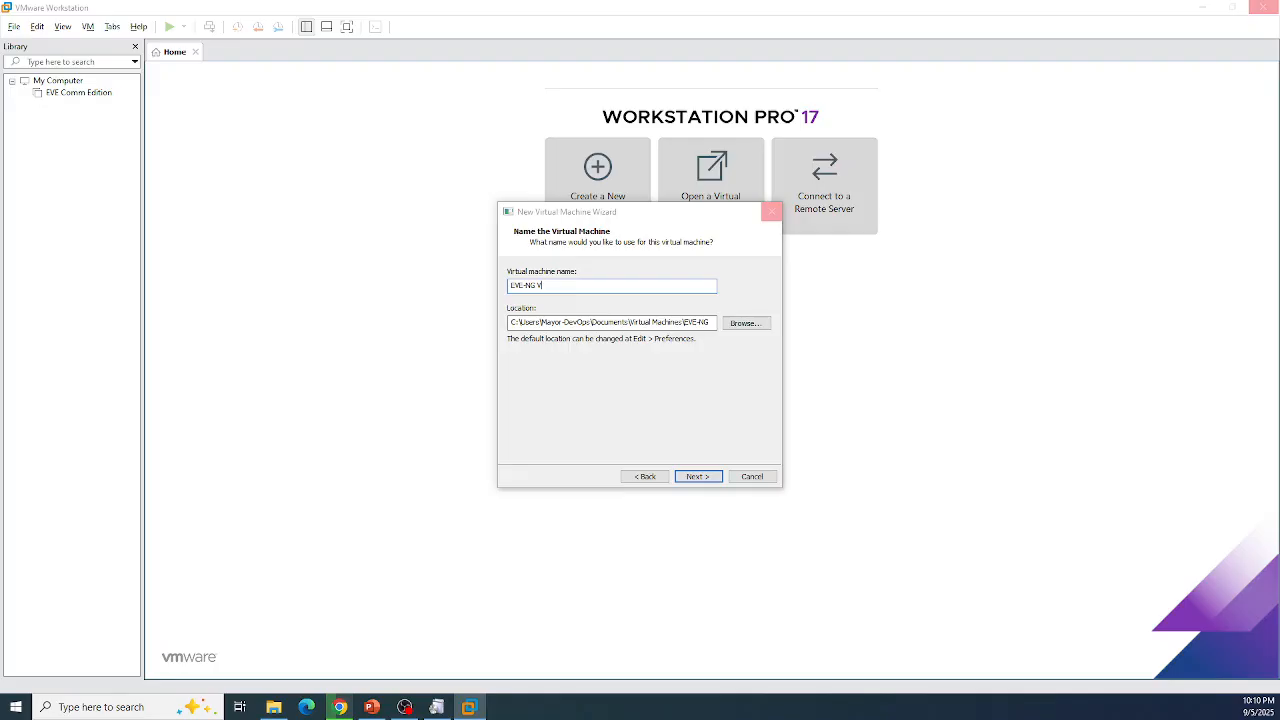
pyautogui.write('M')
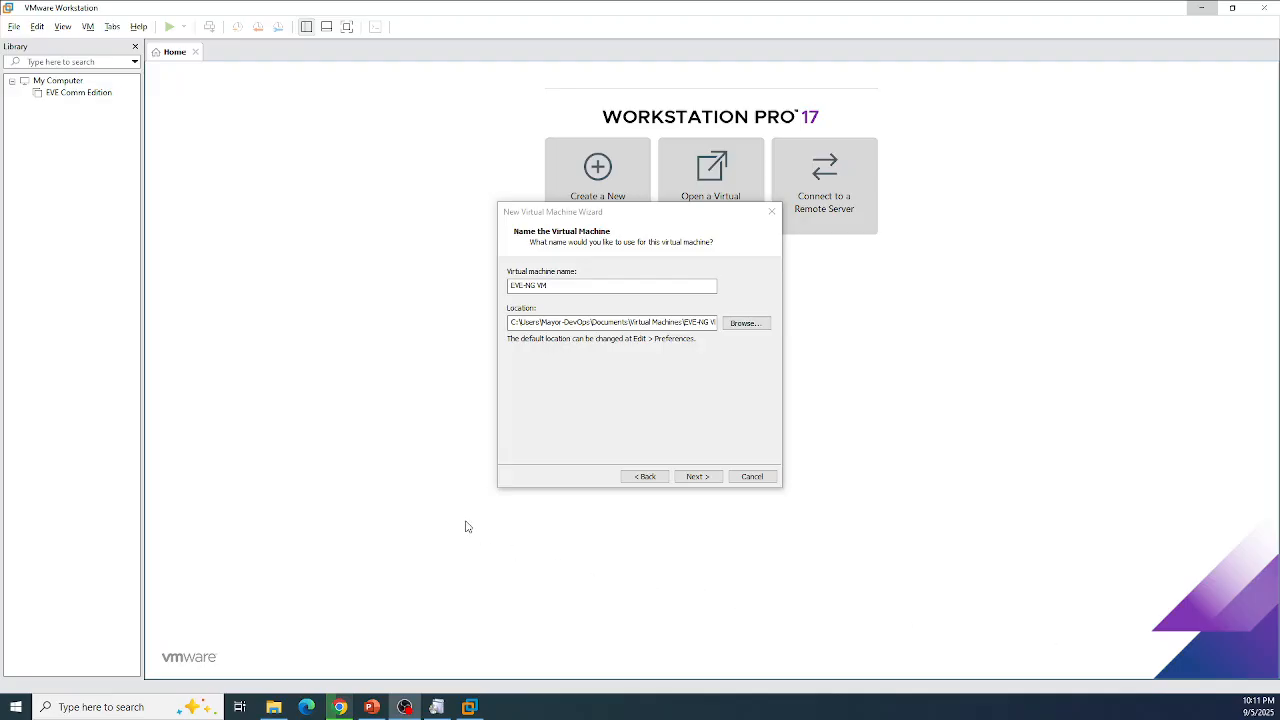
pyautogui.click(696, 477)
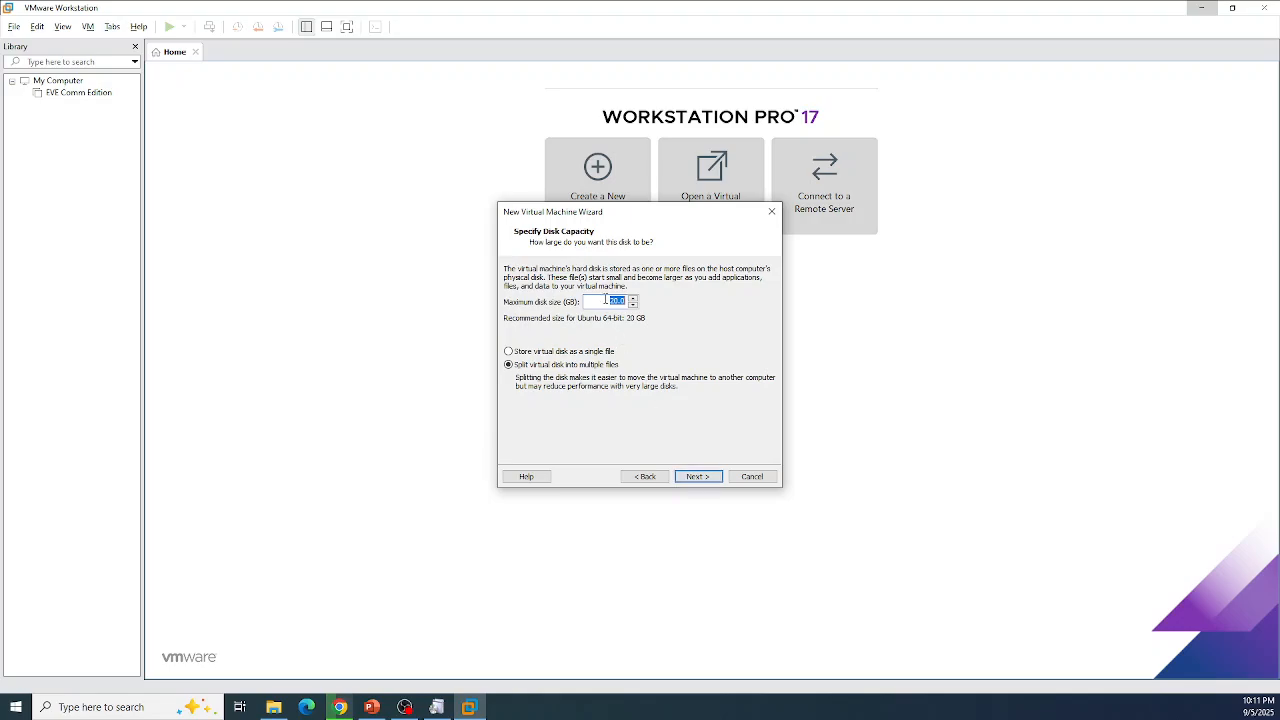
# Step: Set a 40 GB maximum disk size stored as a single file and reach the summary
pyautogui.click(617, 303)
pyautogui.press('BackSpace')
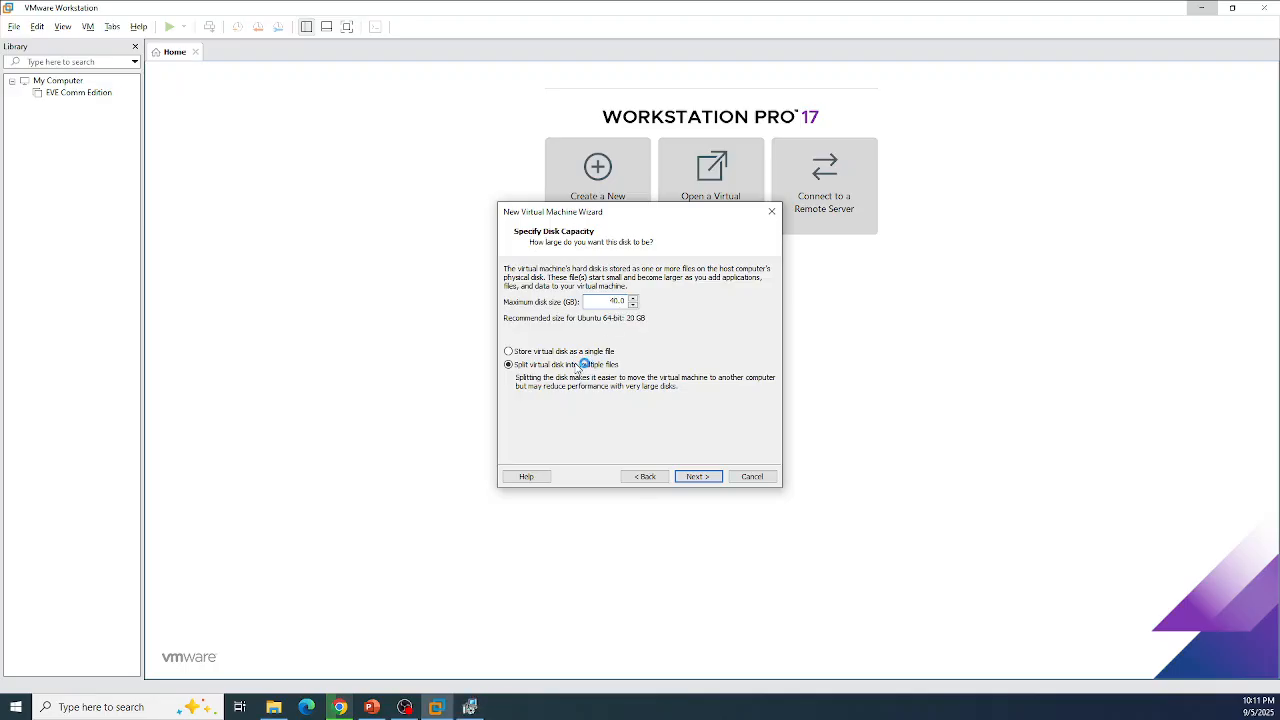
pyautogui.write('4')
pyautogui.click(508, 351)
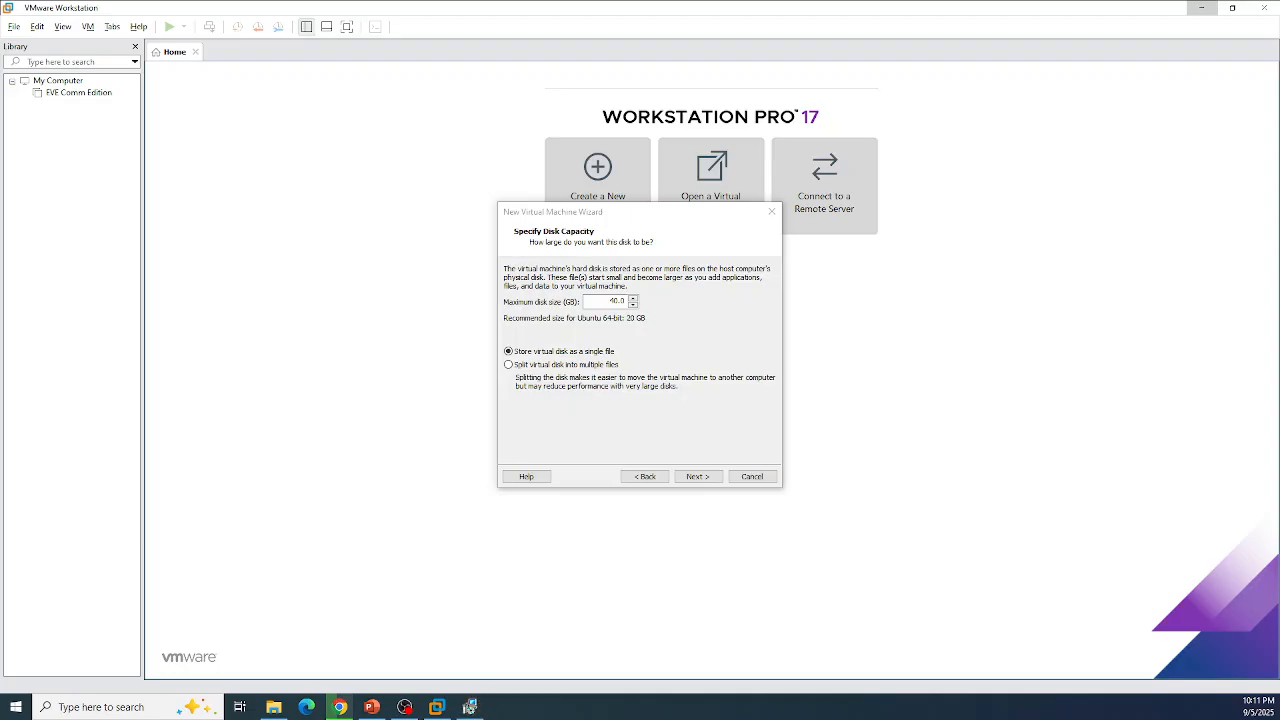
pyautogui.click(440, 707)
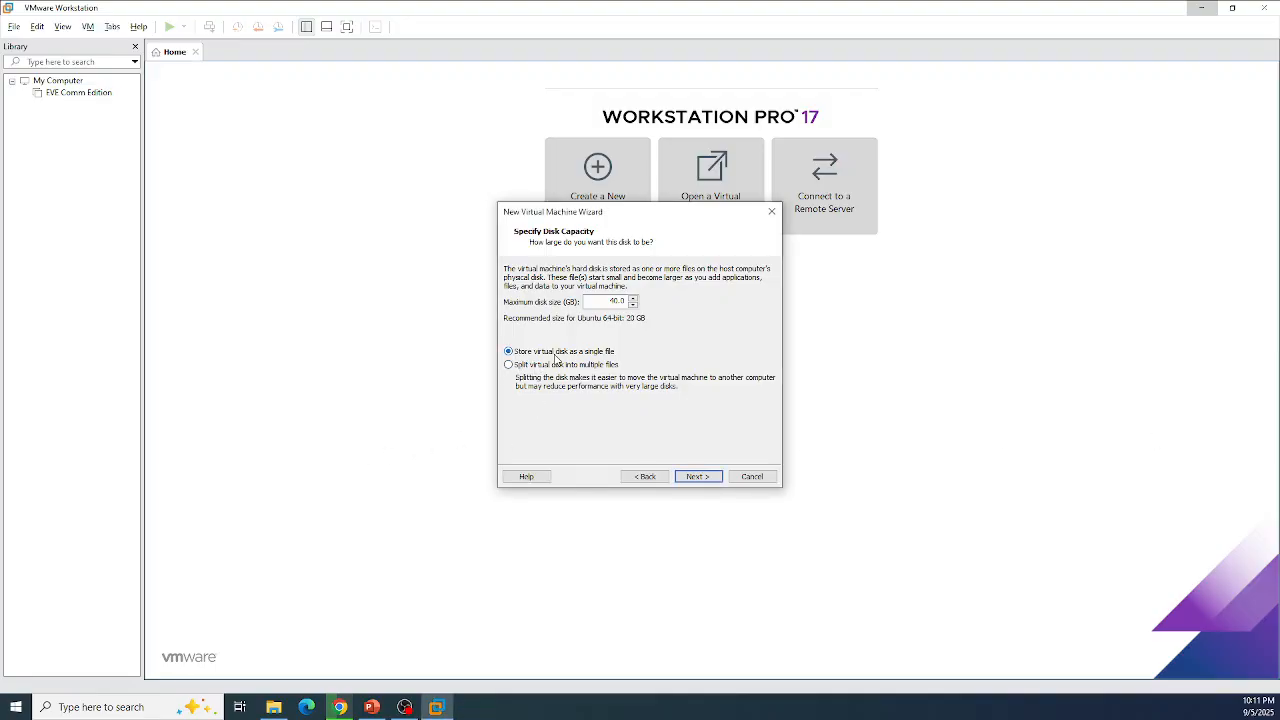
pyautogui.click(697, 477)
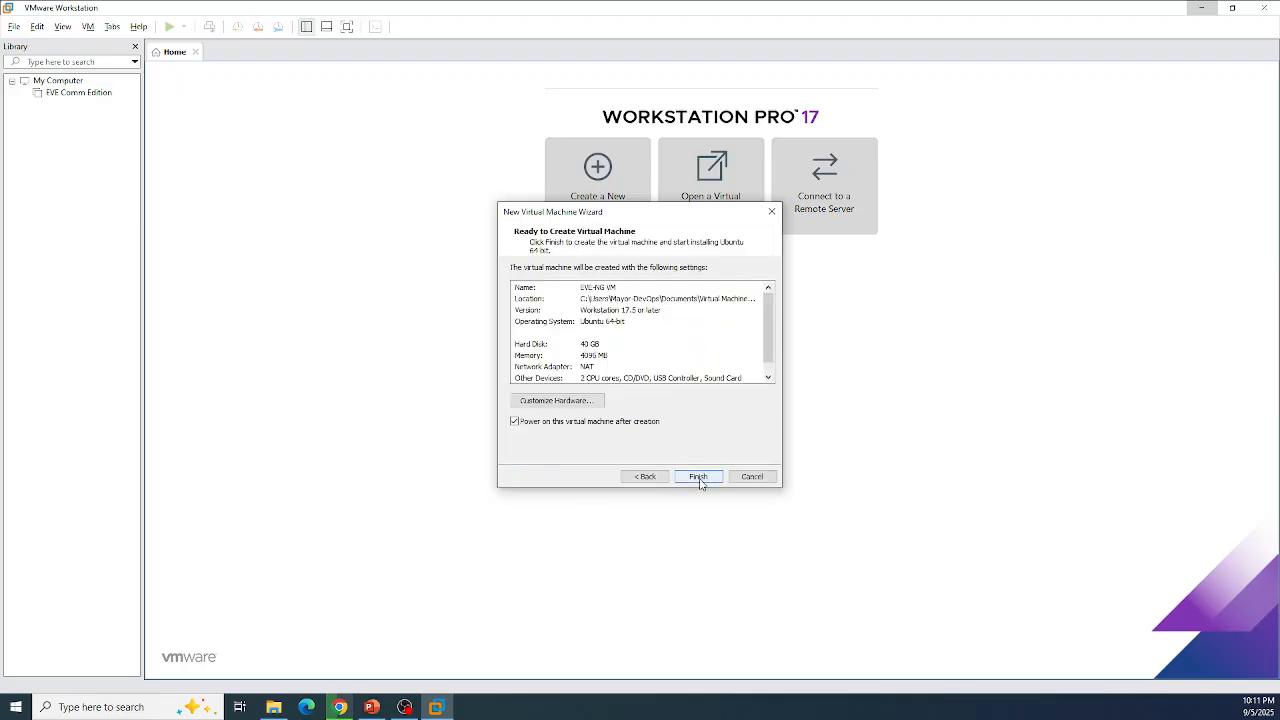
# Step: Finish creating the EVE-NG VM and boot its 'Install EVE-NG Community' GRUB entry
pyautogui.click(698, 477)
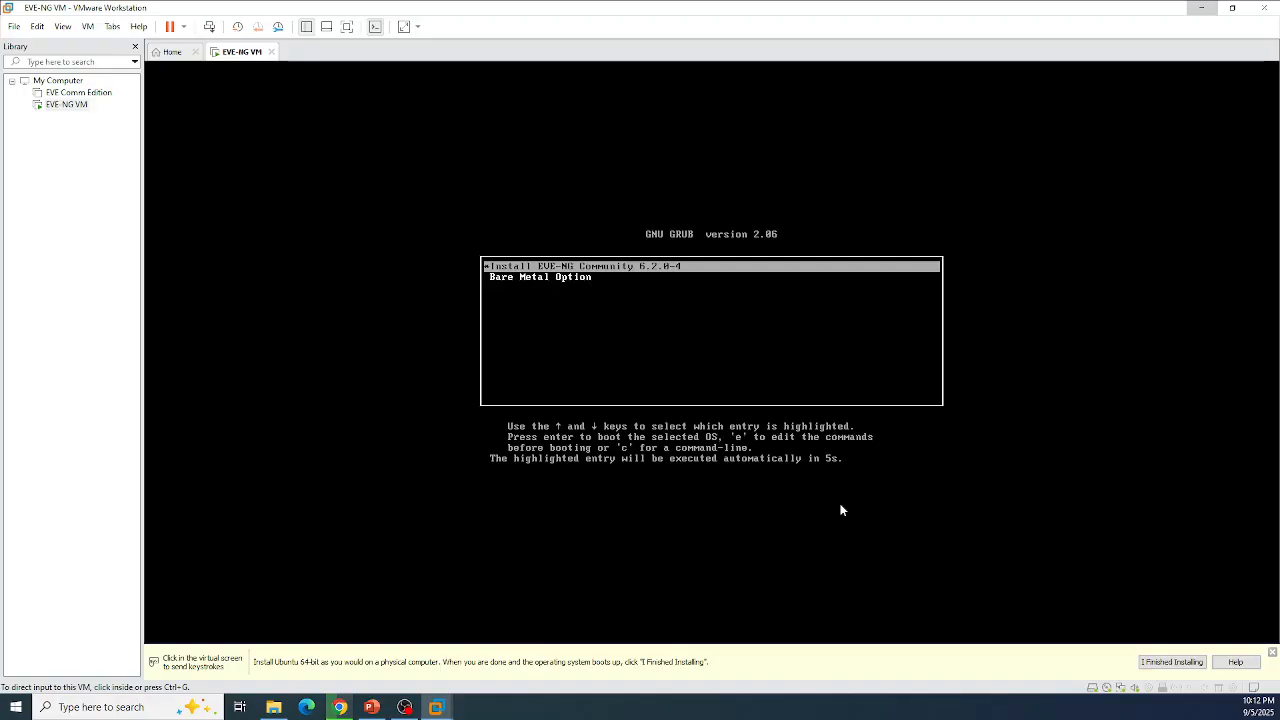
pyautogui.click(708, 266)
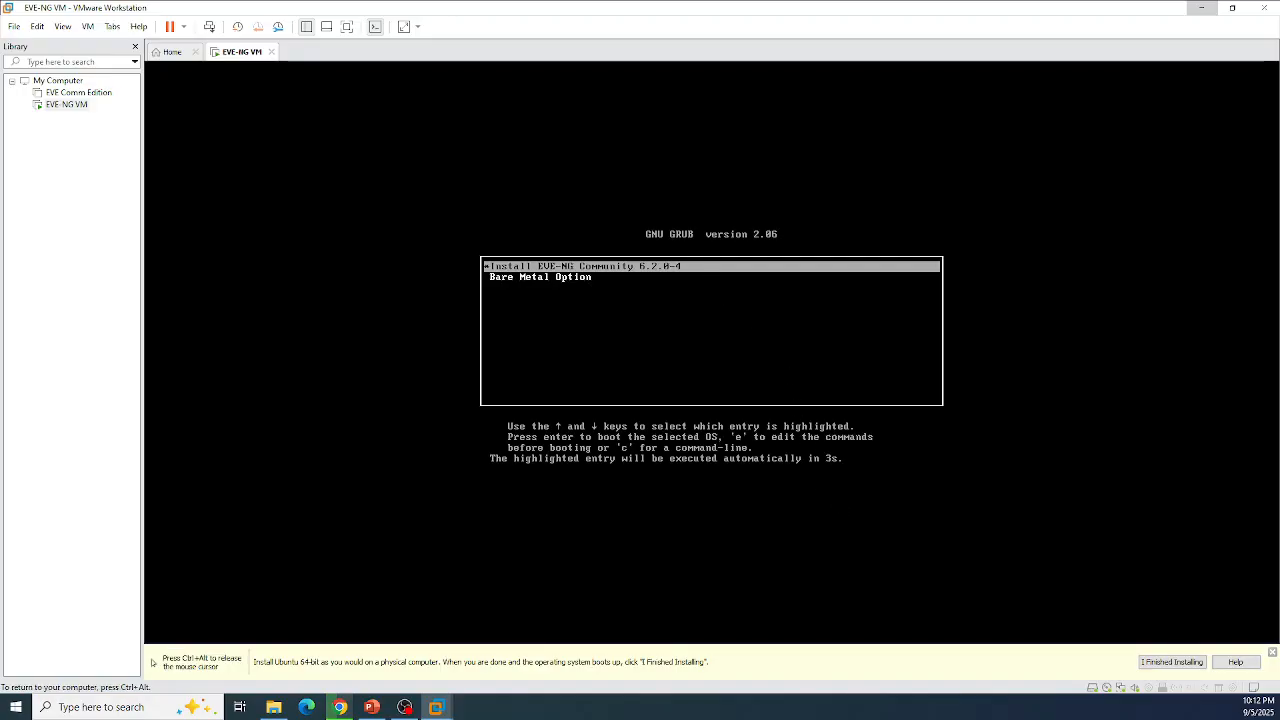
pyautogui.press('Return')
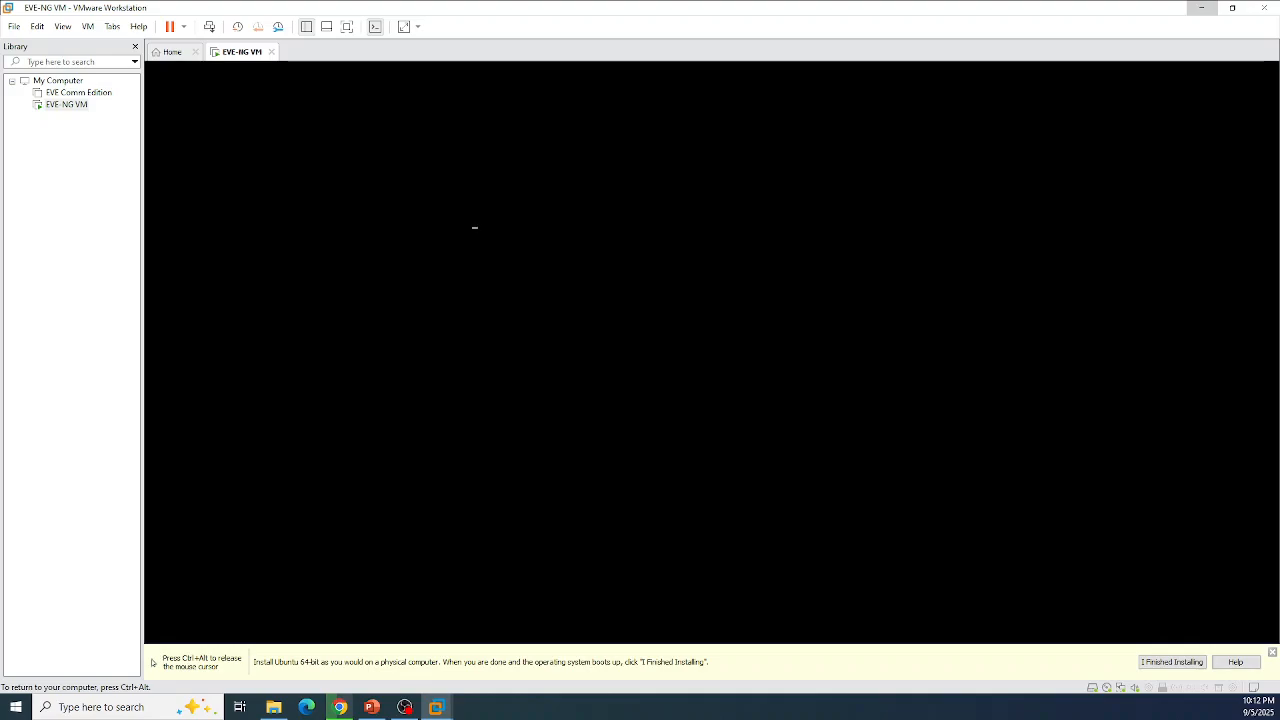
# Step: Select English as the EVE-NG installer language inside the VM console
pyautogui.hotkey('ctrl', 'alt')
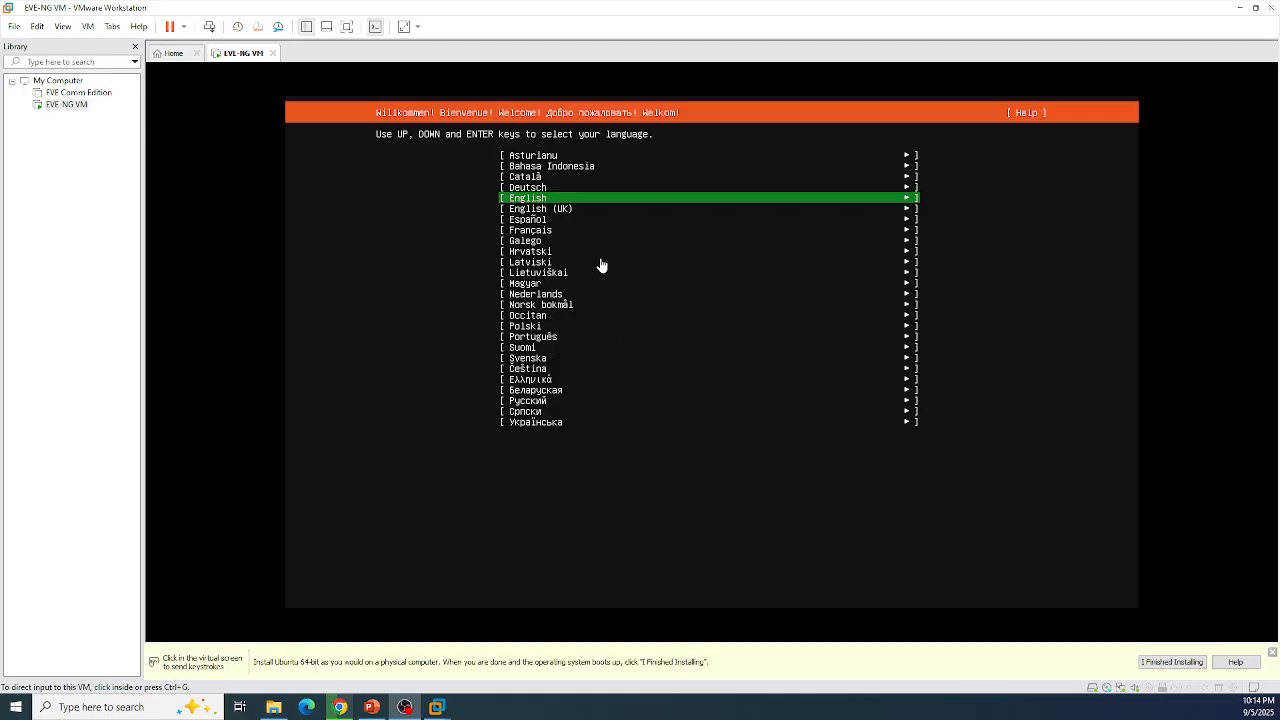
pyautogui.click(576, 201)
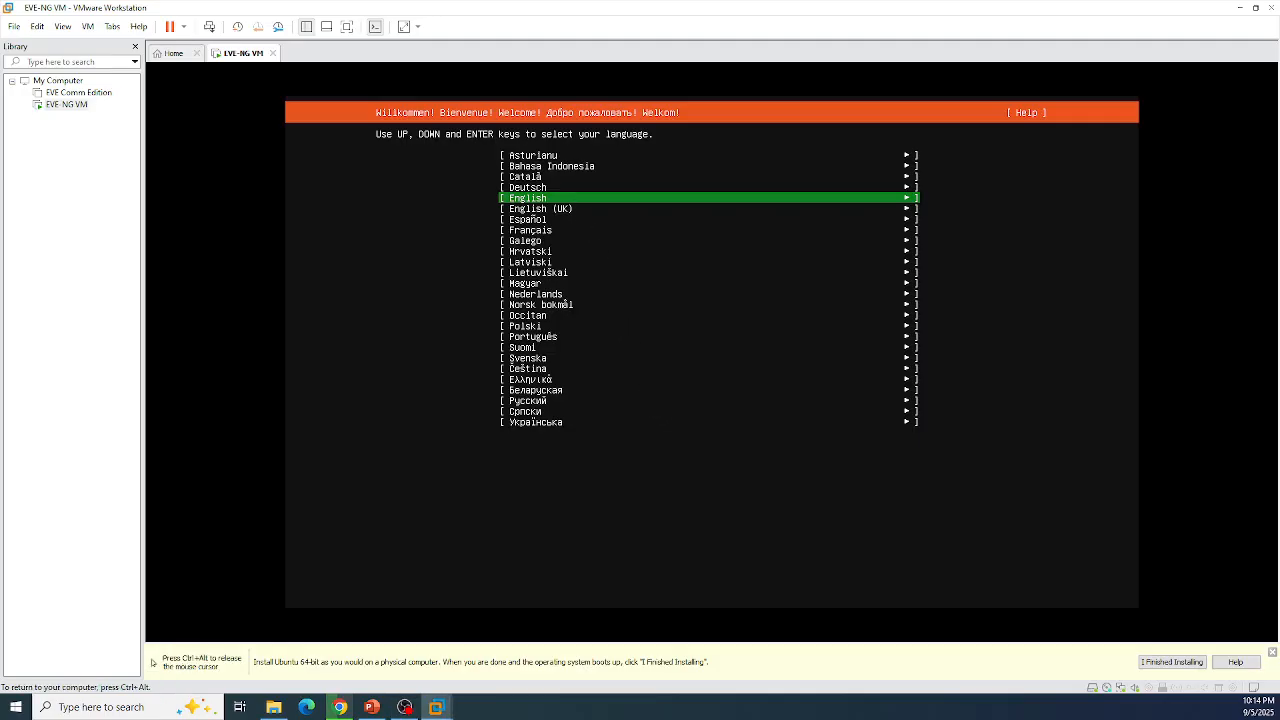
pyautogui.press('Return')
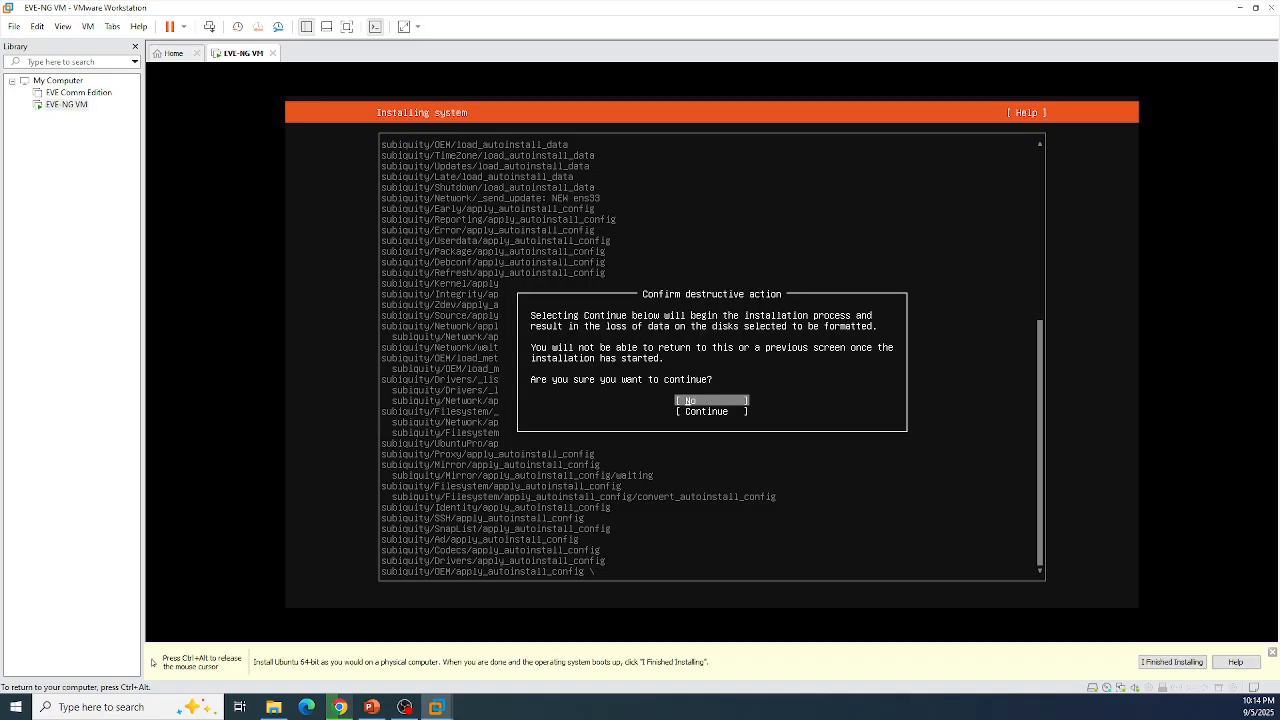
# Step: Choose Continue in the Confirm destructive action dialog to start the installation
pyautogui.press('Down')
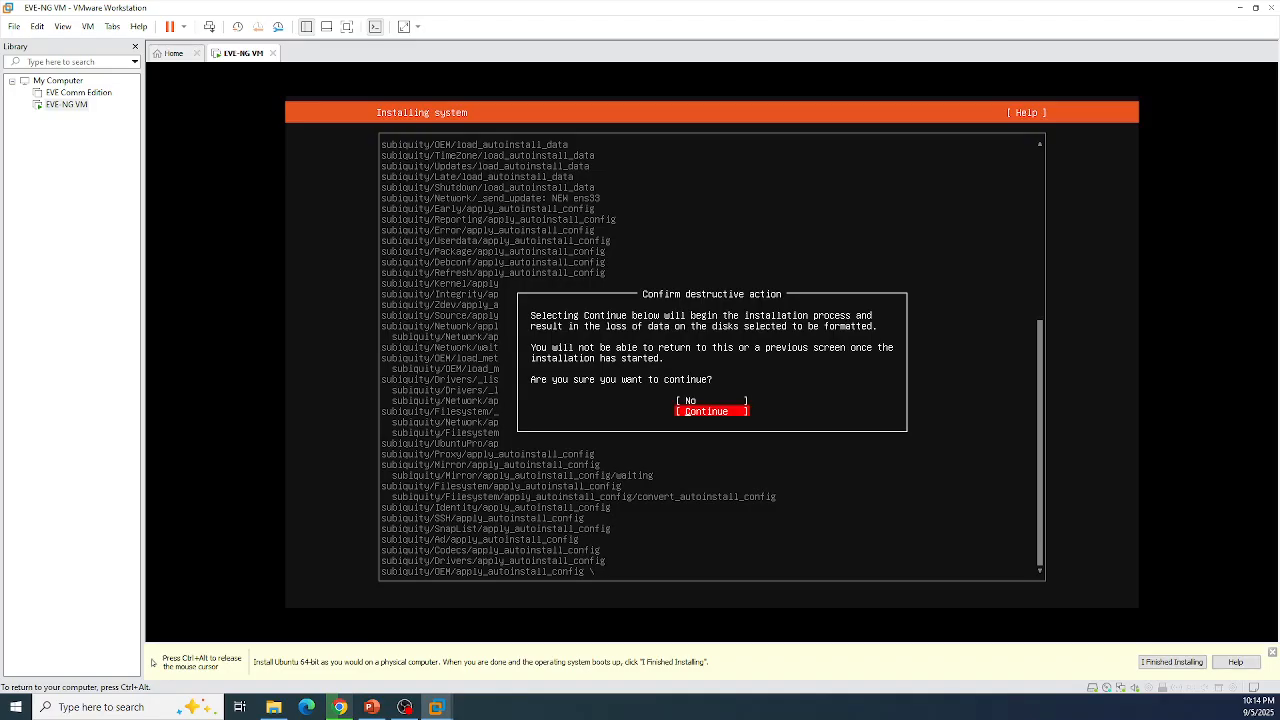
pyautogui.press('Return')
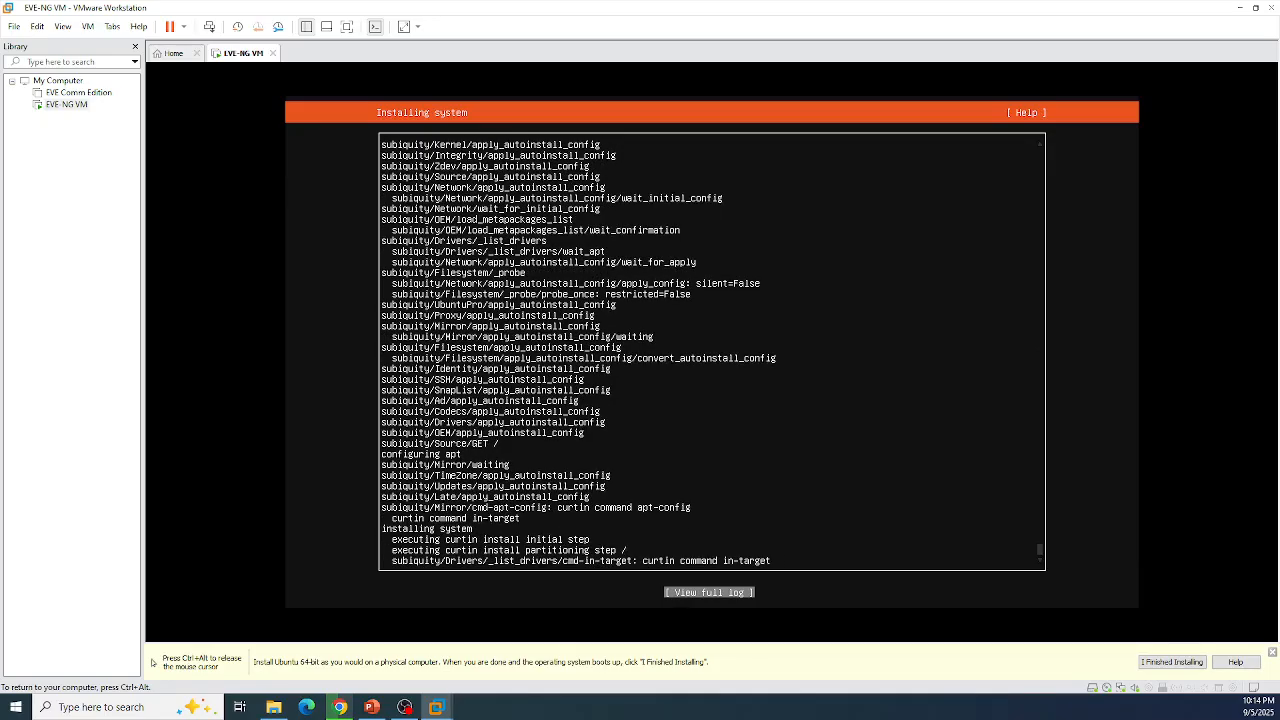
# Step: Release input from the VM with Ctrl+Alt while it reboots to the login prompt
pyautogui.hotkey('ctrl', 'alt')
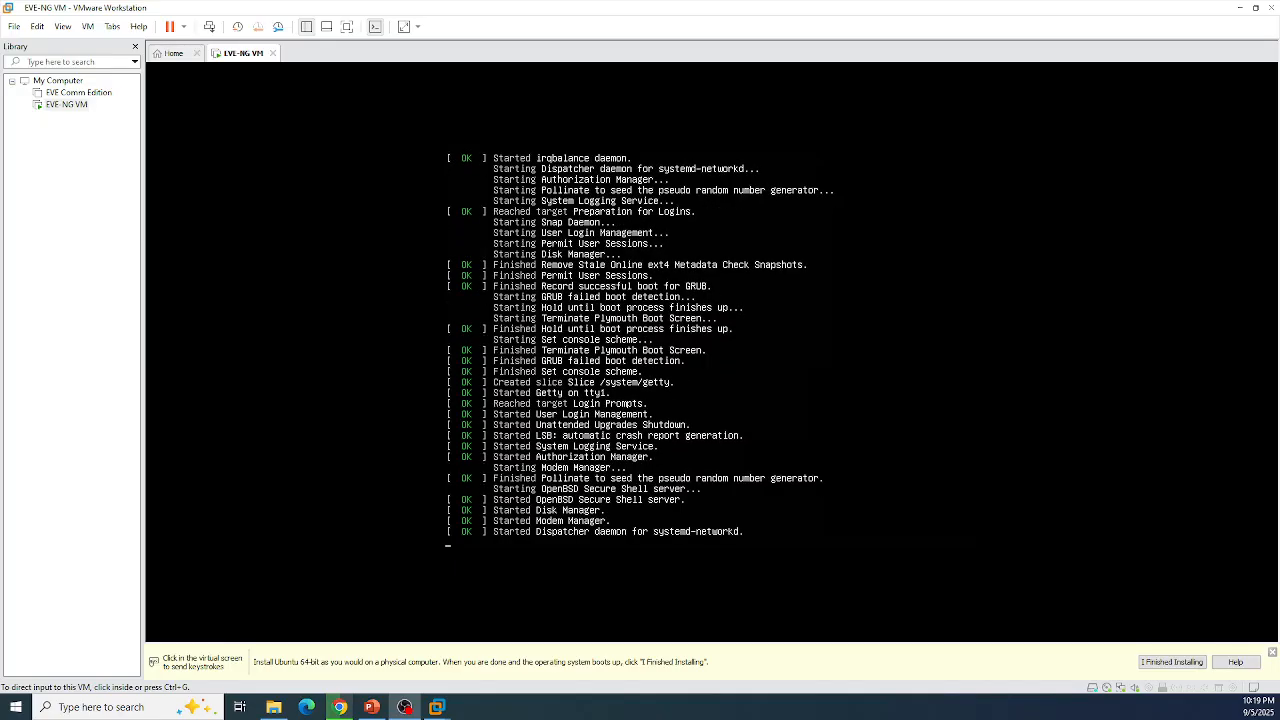
# Step: Try logging in to the EVE-NG console as root, retrying after failed login attempts
pyautogui.click(550, 207)
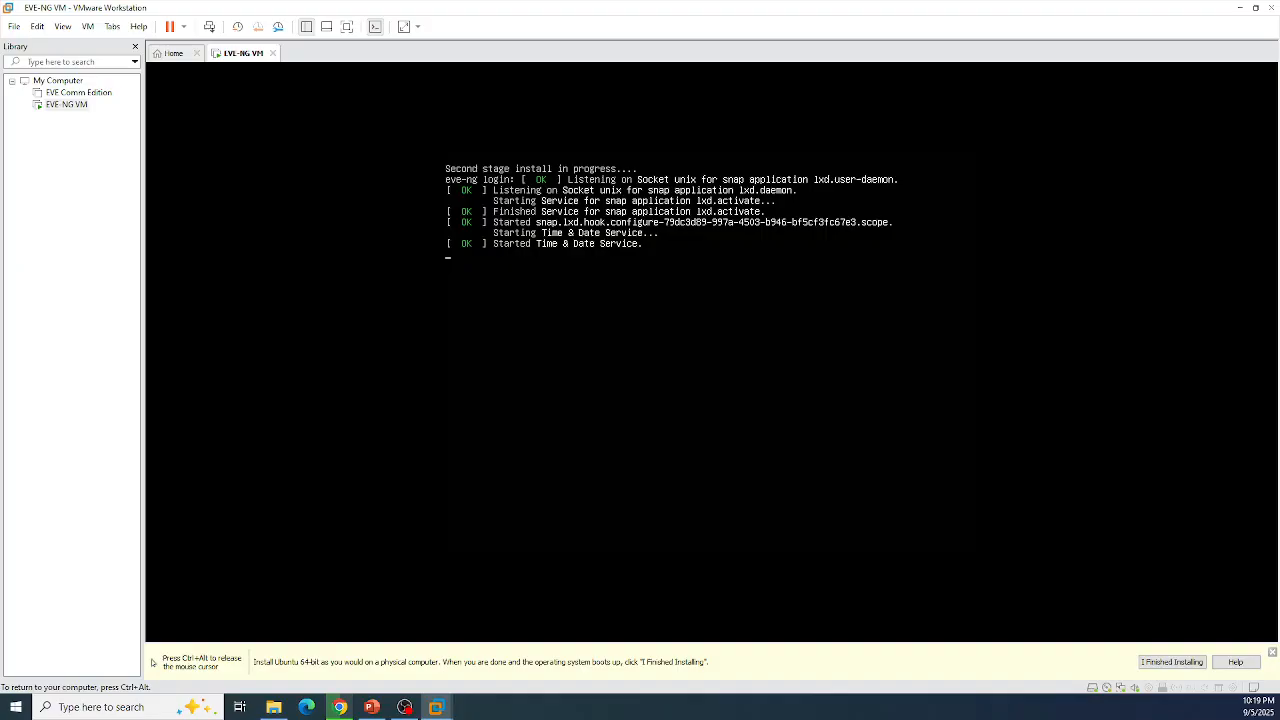
pyautogui.press('Return')
pyautogui.write('root')
pyautogui.press('Return')
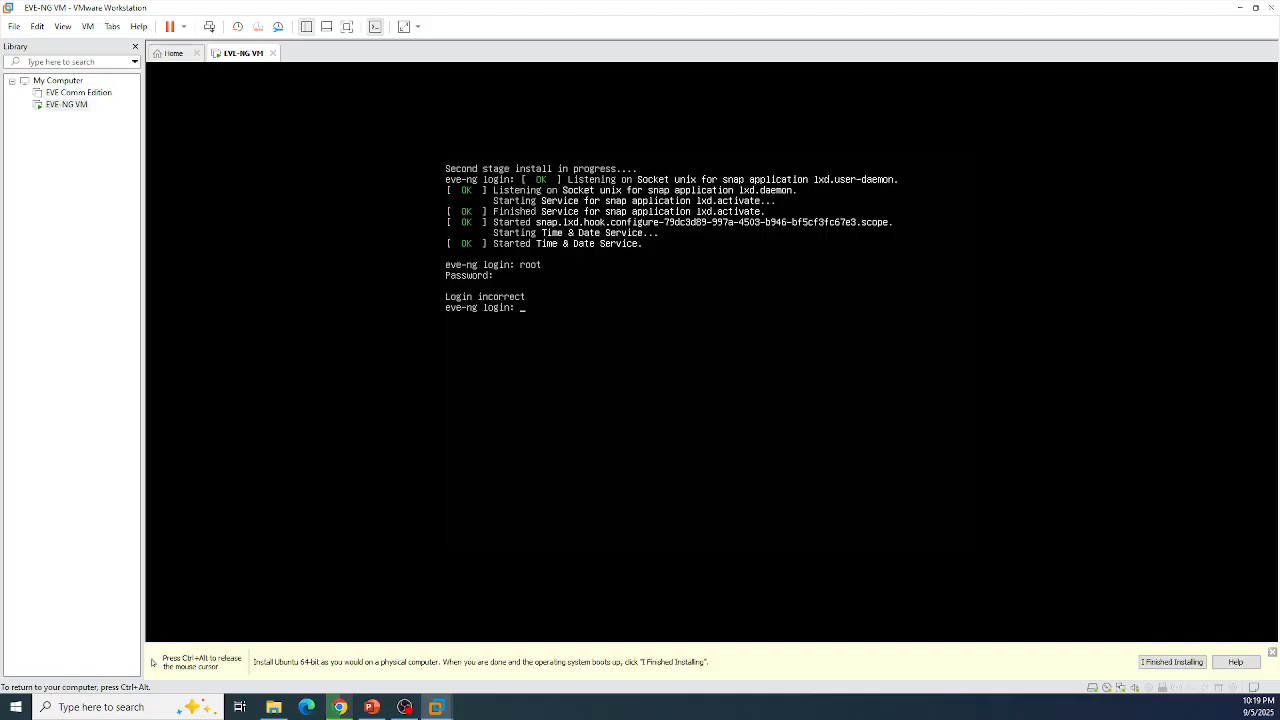
pyautogui.write('root')
pyautogui.press('Return')
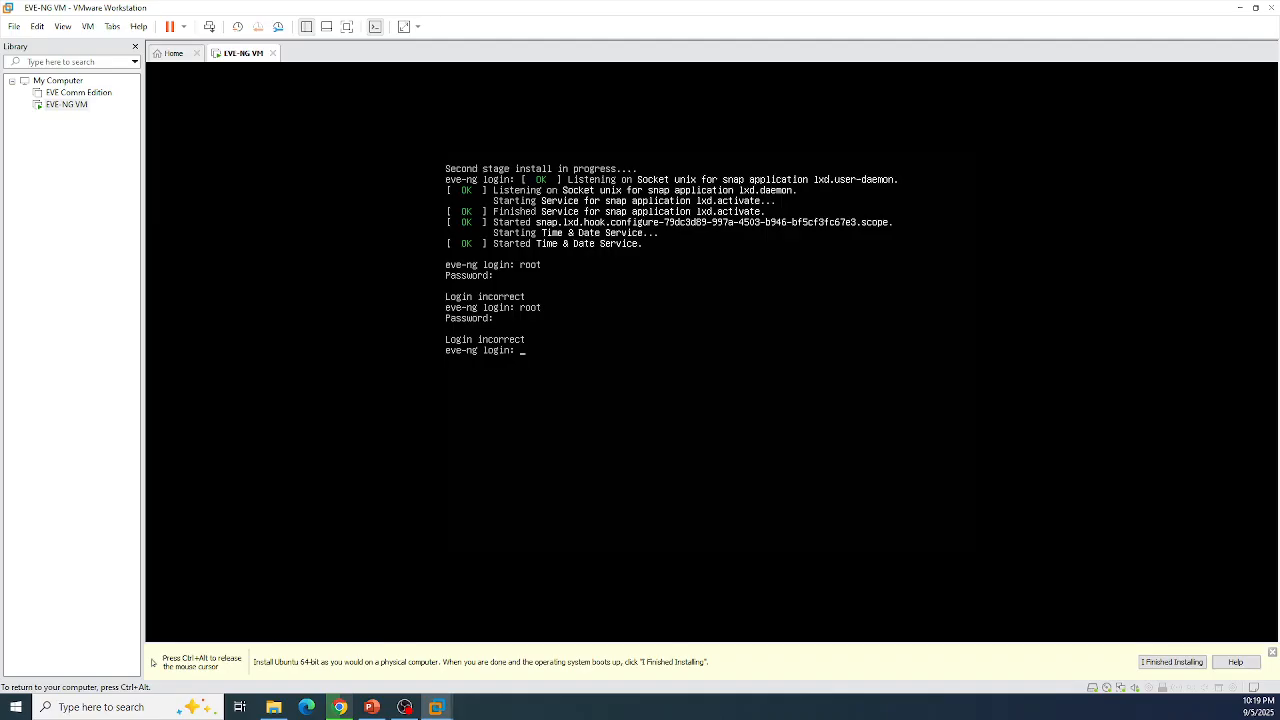
pyautogui.write('root')
pyautogui.press('Return')
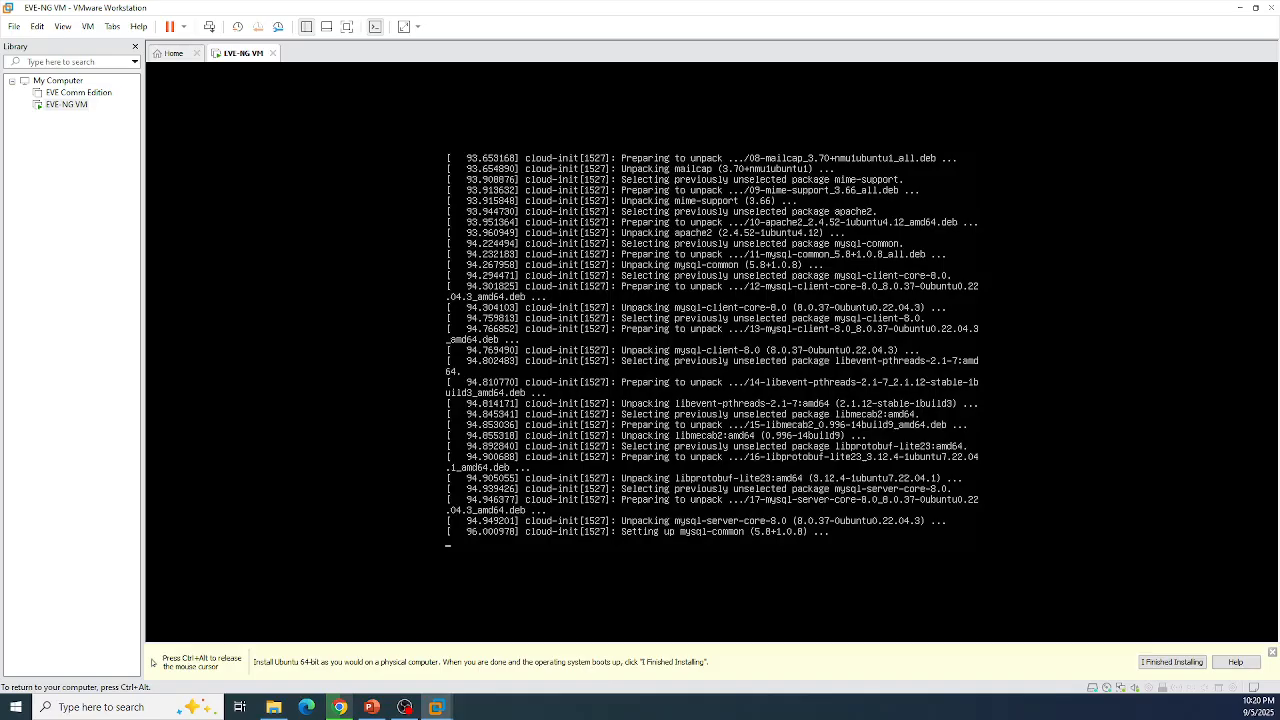
# Step: Release the VM's input and wait for the second-stage install to reach the eve-ng login banner
pyautogui.hotkey('ctrl', 'alt')
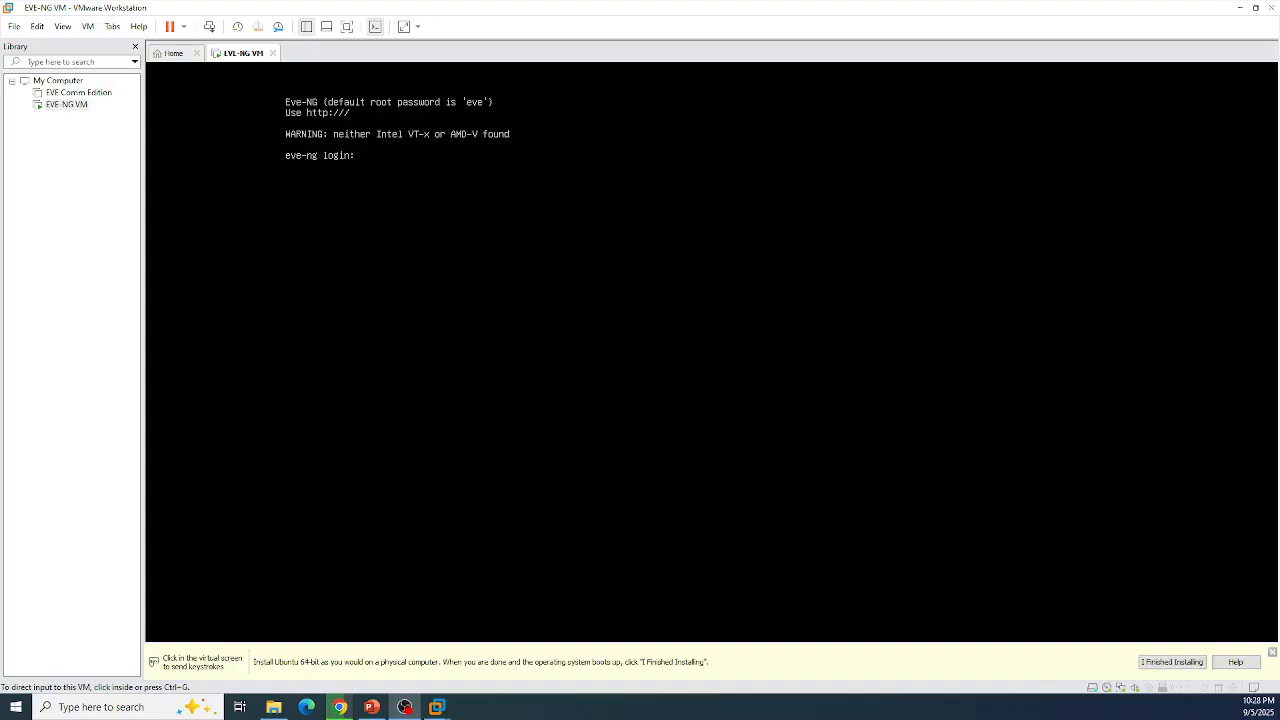
# Step: Log in to the EVE-NG console as root to reach the Eve-NG Setup new root password prompt
pyautogui.click(410, 211)
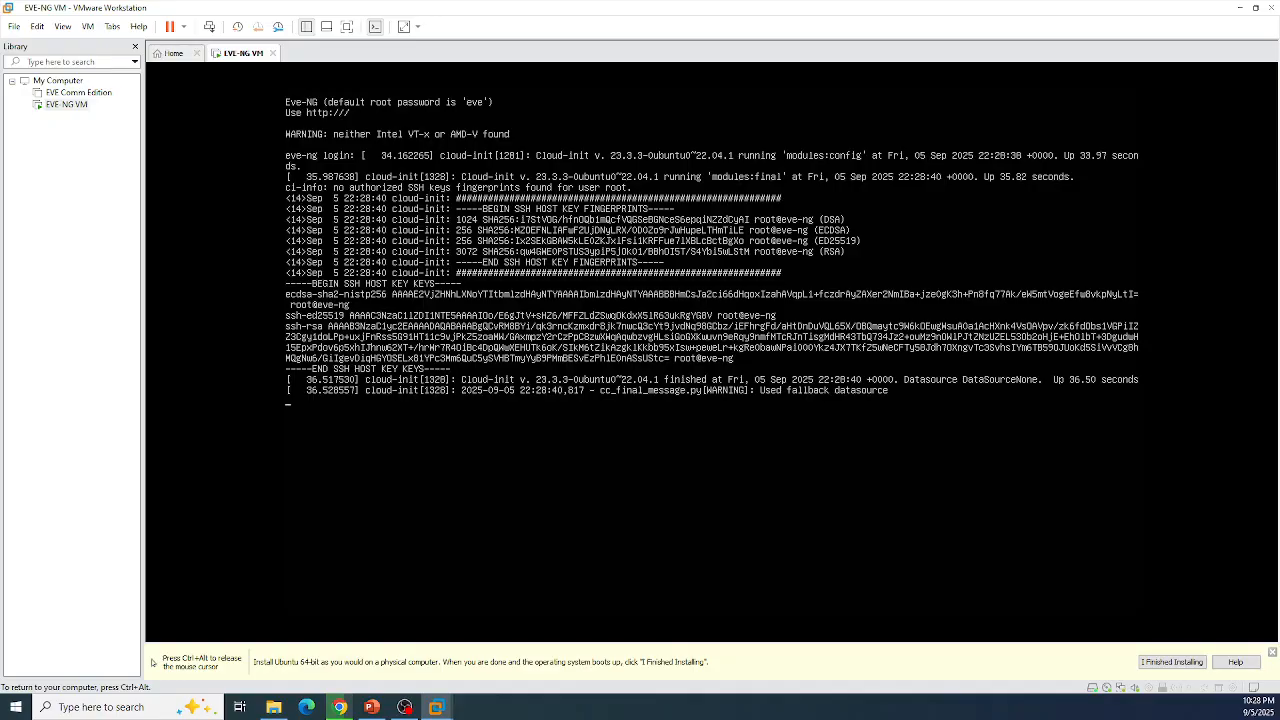
pyautogui.press('Return')
pyautogui.press('Return')
pyautogui.write('roo')
pyautogui.press('Return')
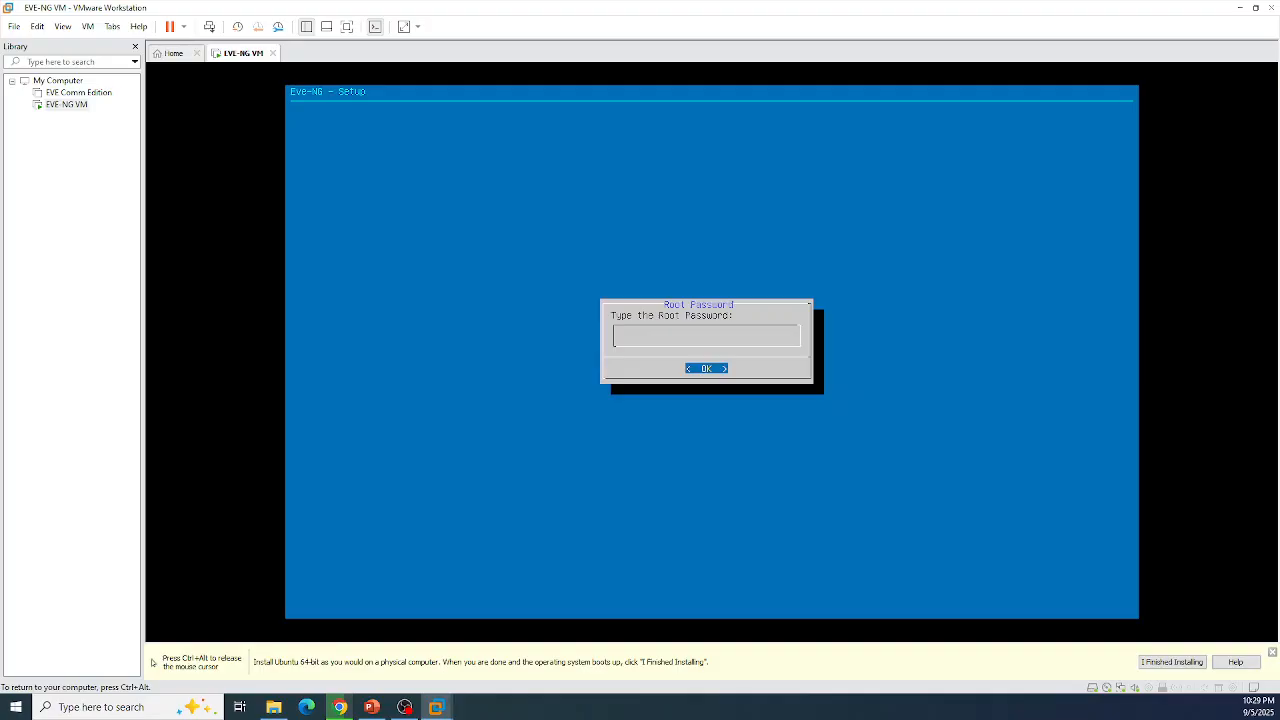
# Step: Complete the EVE-NG setup with the new root password, hostname eve-ng, DHCP and direct internet connection
pyautogui.press('Return')
pyautogui.press('Return')
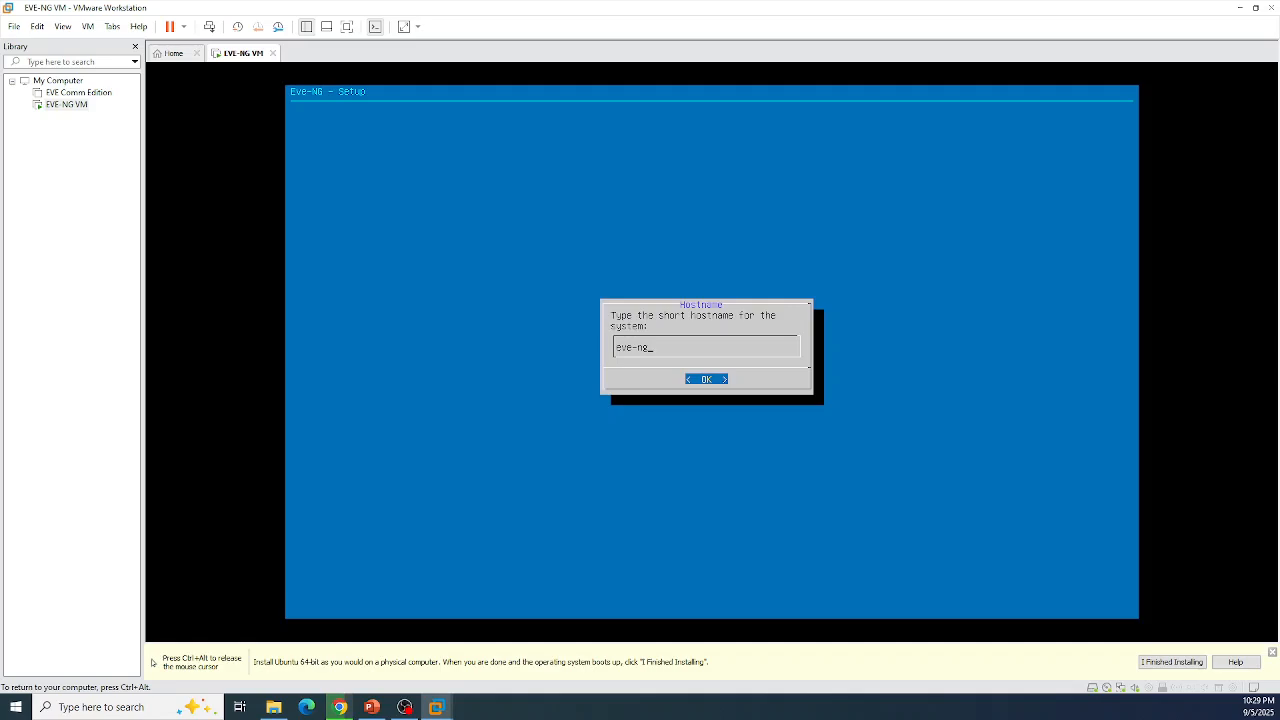
pyautogui.press('Return')
pyautogui.press('Return')
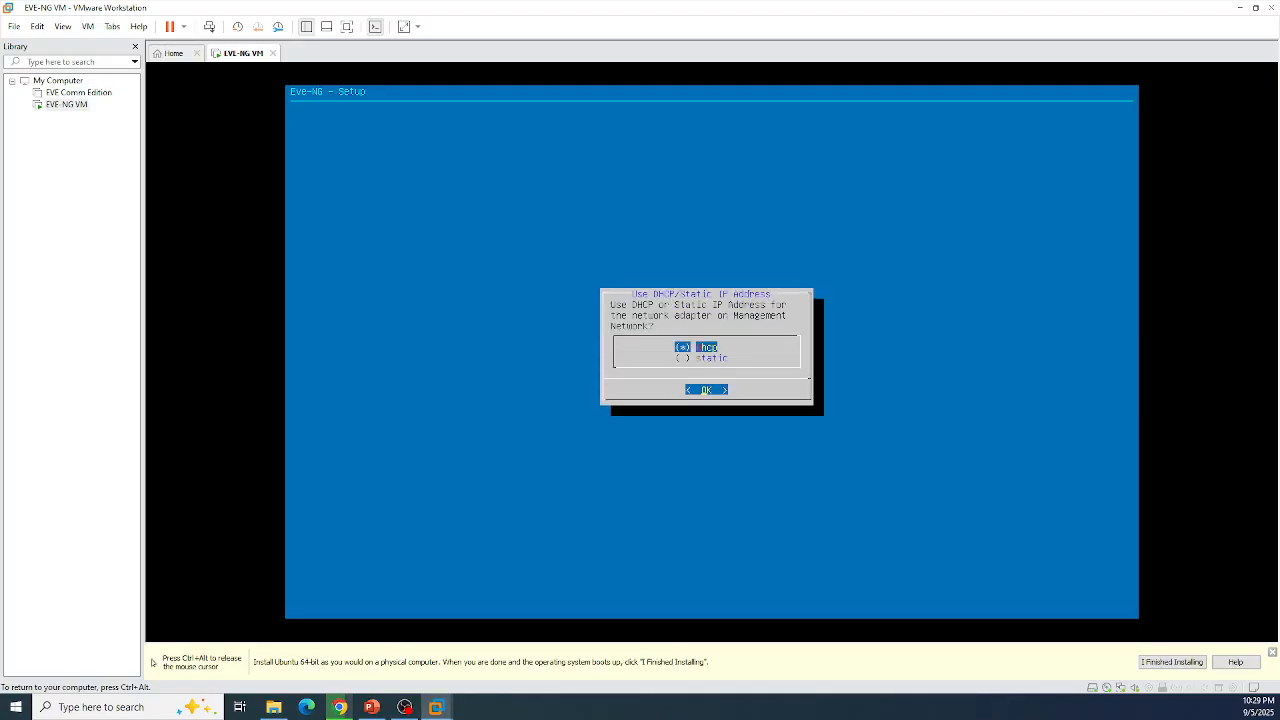
pyautogui.press('Return')
pyautogui.press('Return')
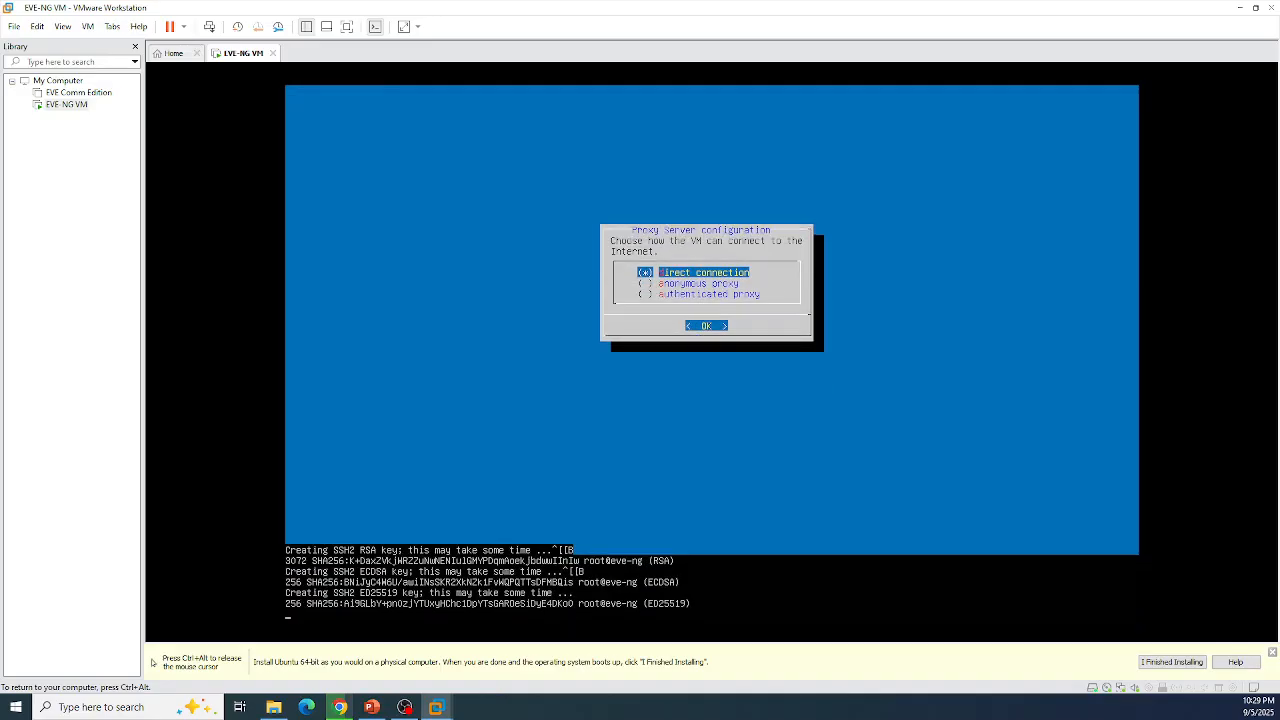
pyautogui.press('Return')
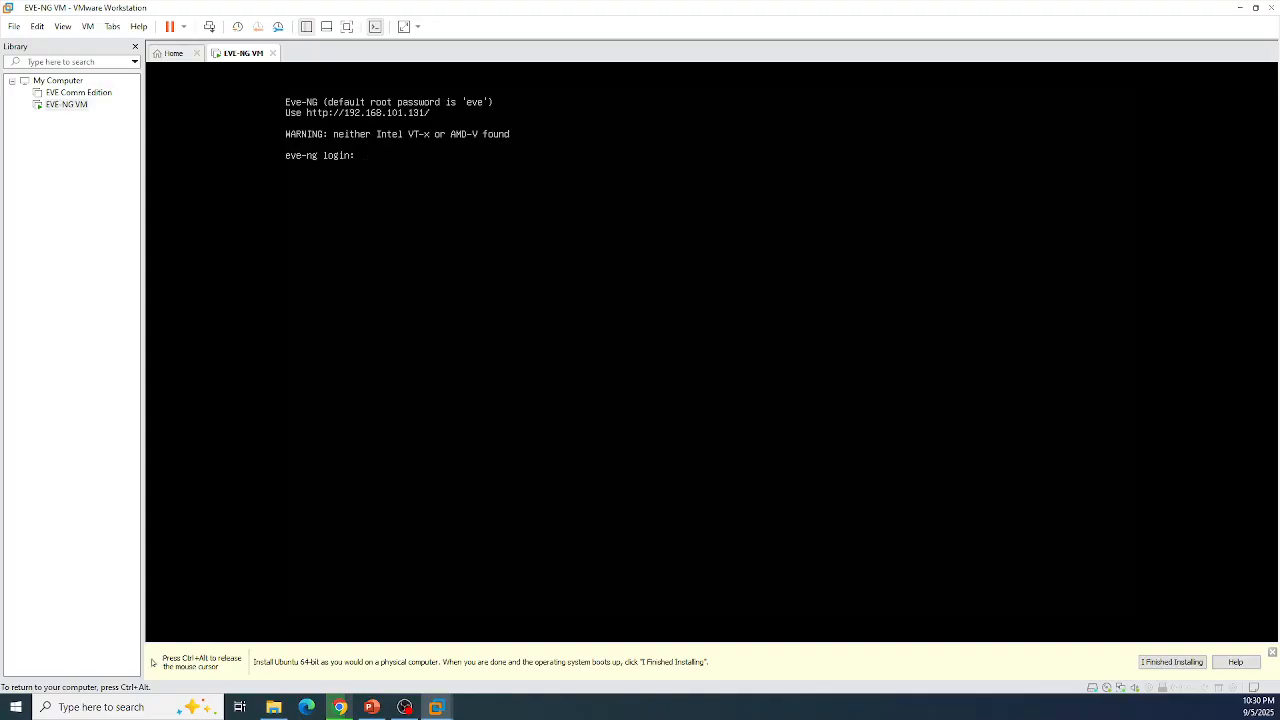
# Step: Sign in at the eve-ng console as root and enter the password to reach the Ubuntu 22.04.4 root shell
pyautogui.hotkey('ctrl', 'alt')
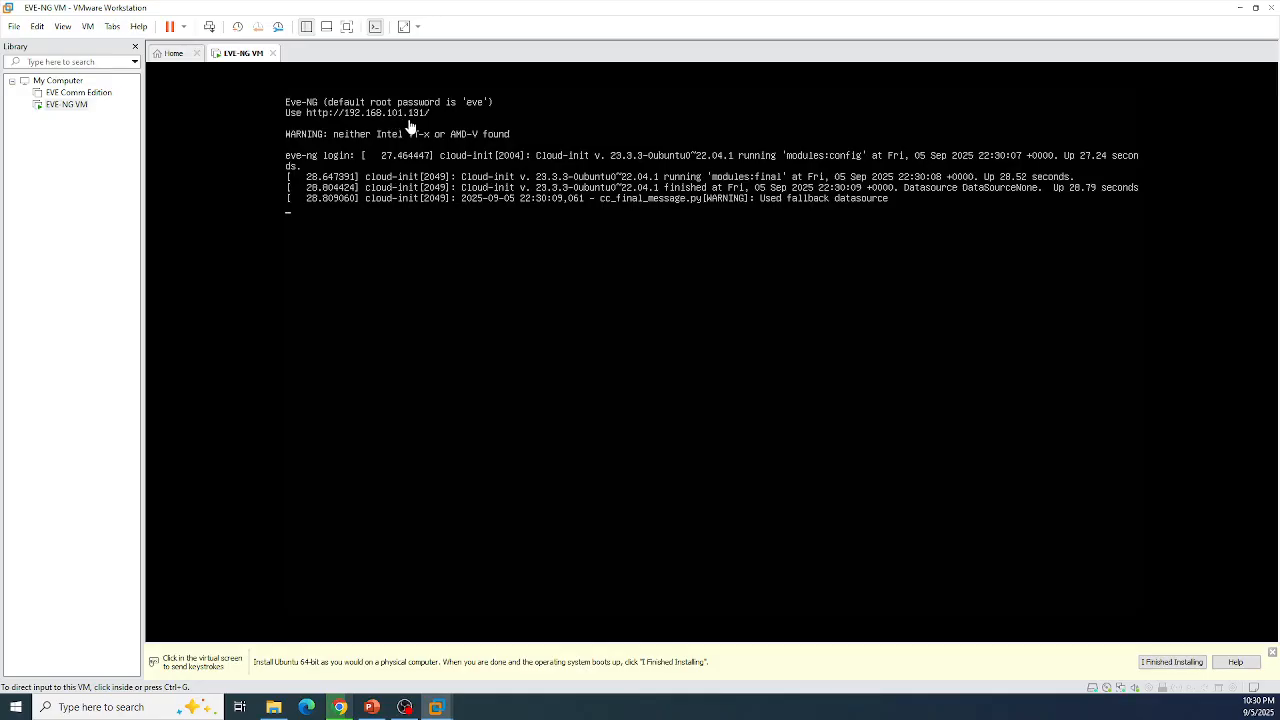
pyautogui.click(437, 258)
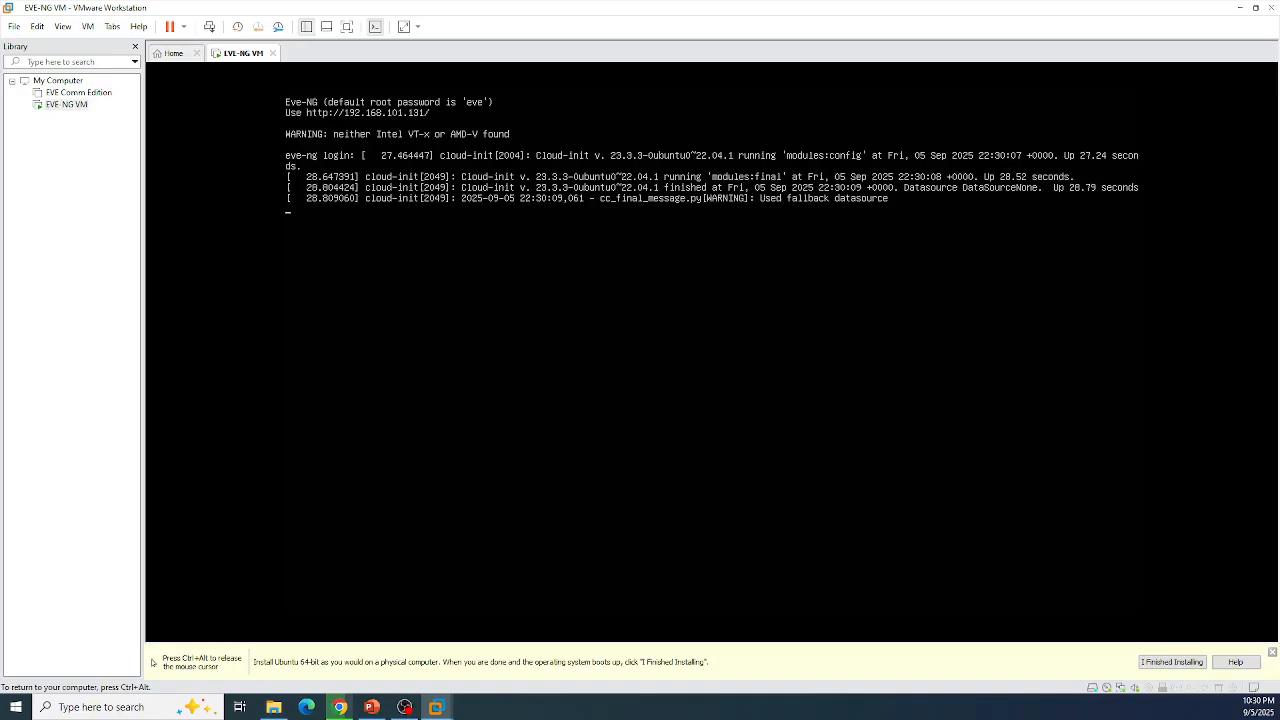
pyautogui.press('Return')
pyautogui.write('root')
pyautogui.press('Return')
pyautogui.press('Return')
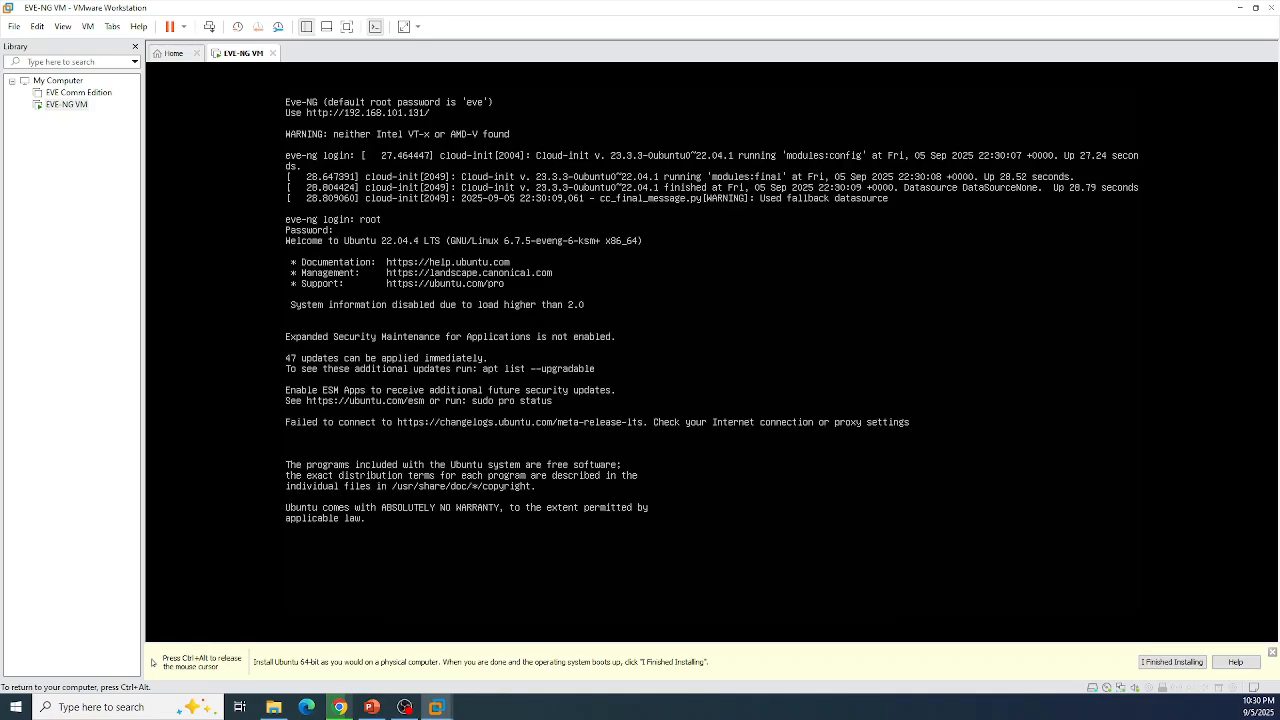
pyautogui.hotkey('ctrl', 'alt')
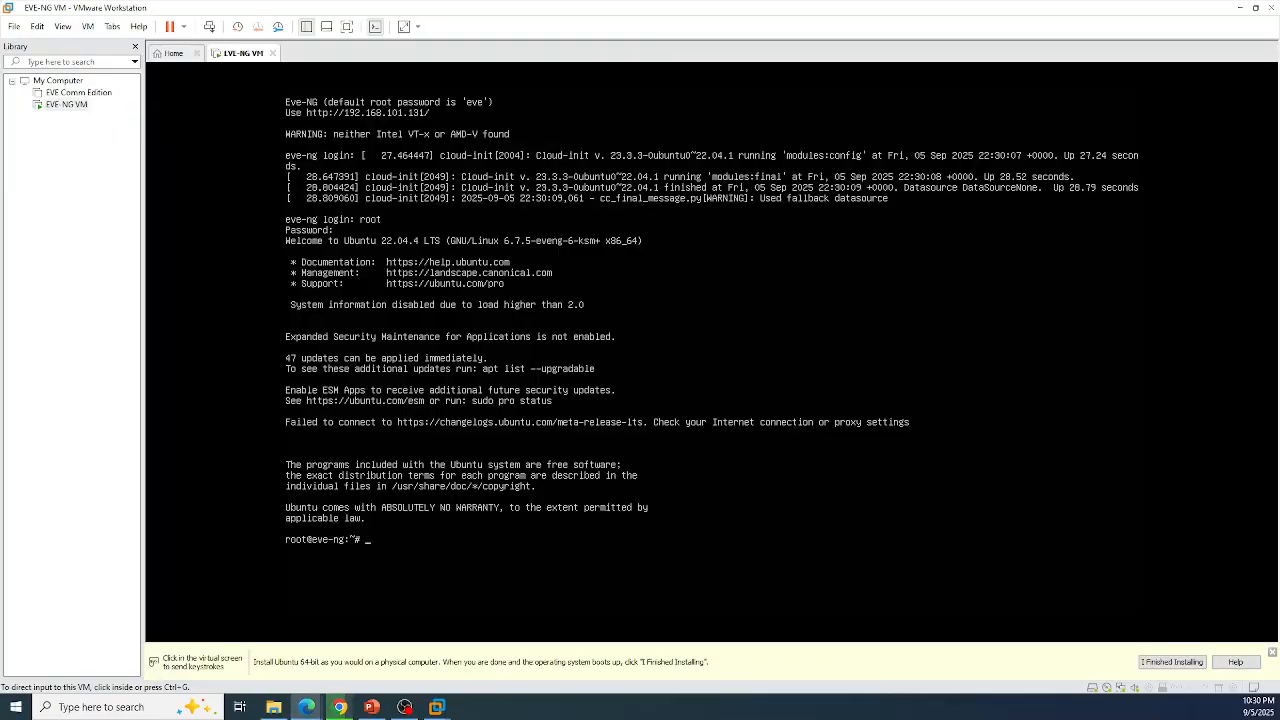
pyautogui.moveTo(1279, 523); pyautogui.dragTo(554, 360)
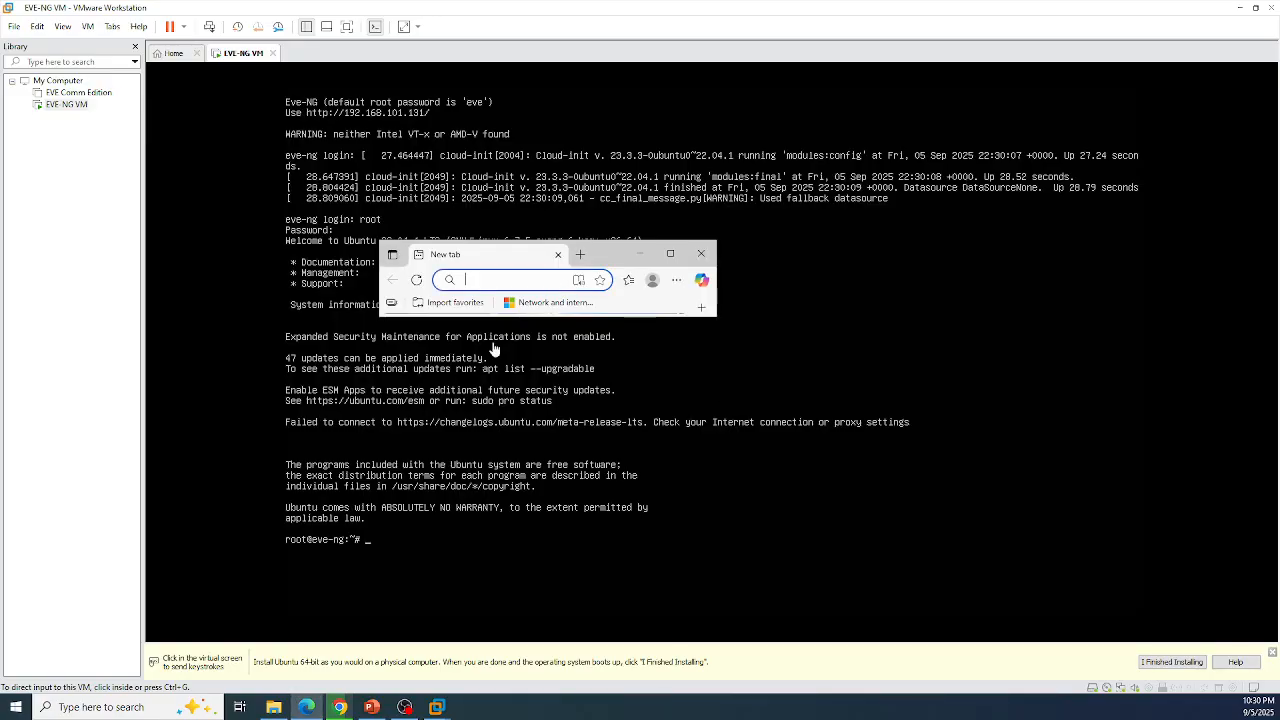
pyautogui.click(665, 254)
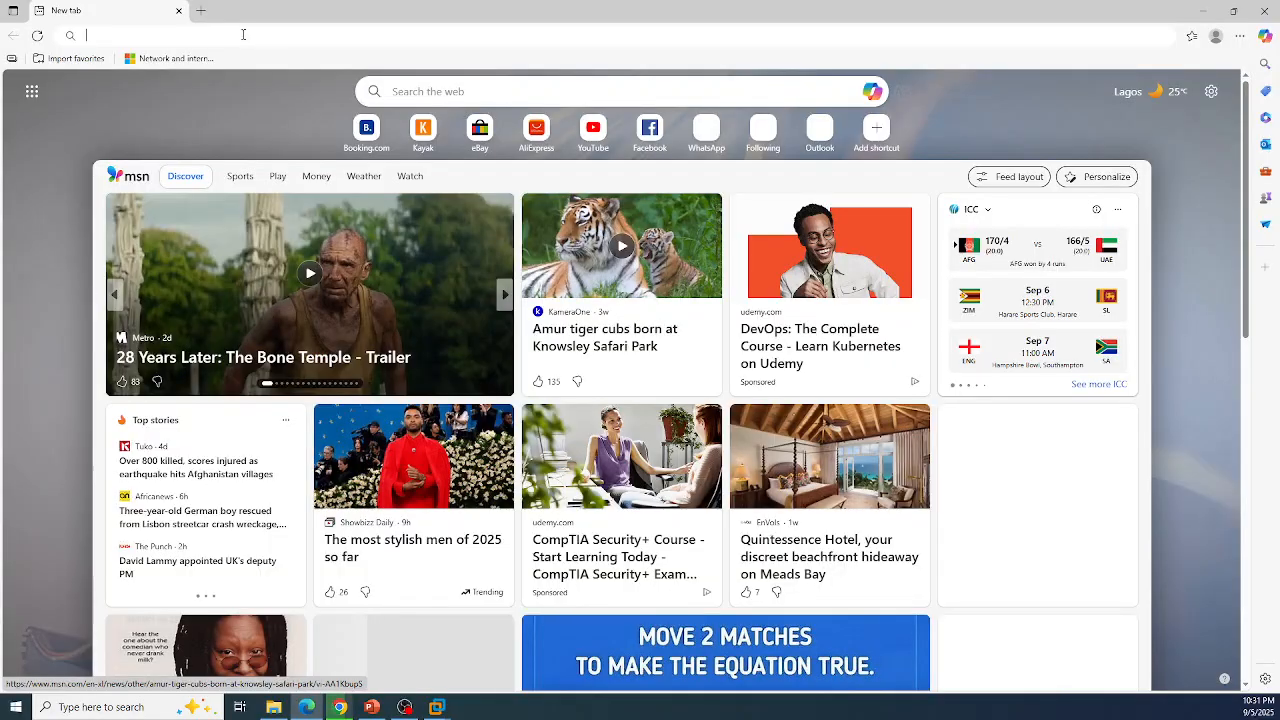
pyautogui.write('HTTPS')
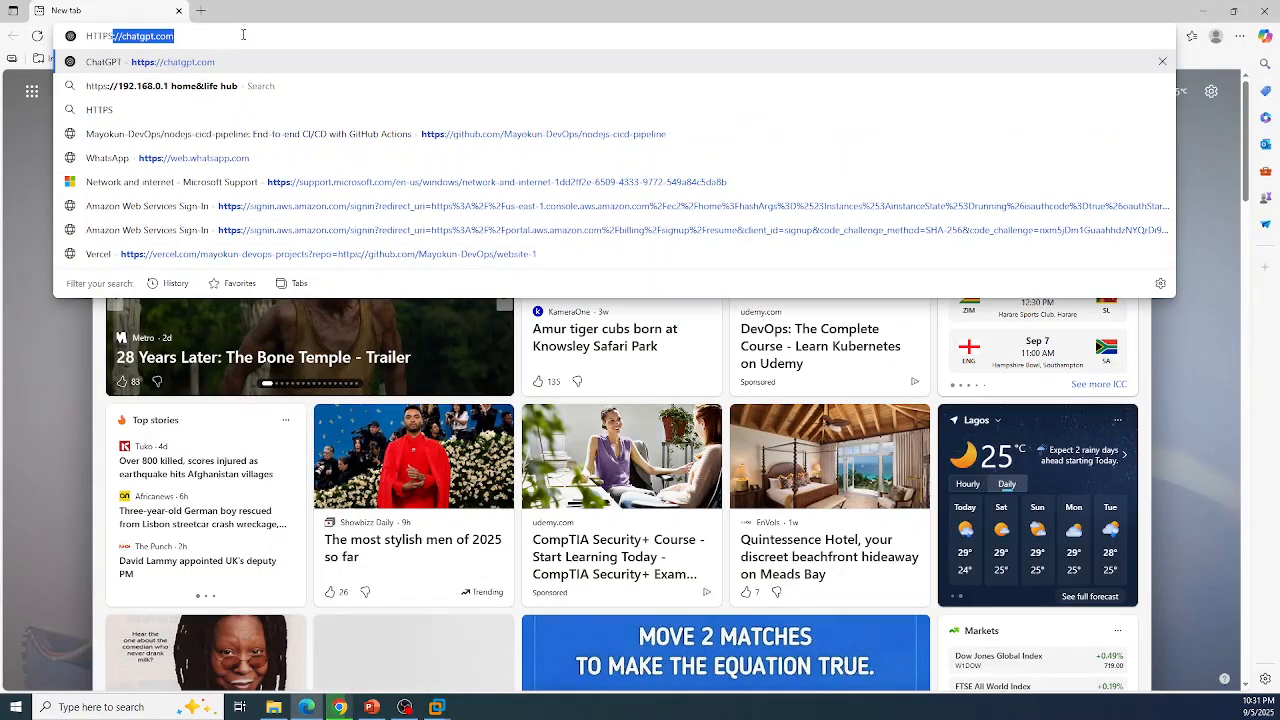
pyautogui.press('BackSpace')
pyautogui.press('BackSpace')
pyautogui.press('BackSpace')
pyautogui.press('BackSpace')
pyautogui.press('BackSpace')
pyautogui.press('BackSpace')
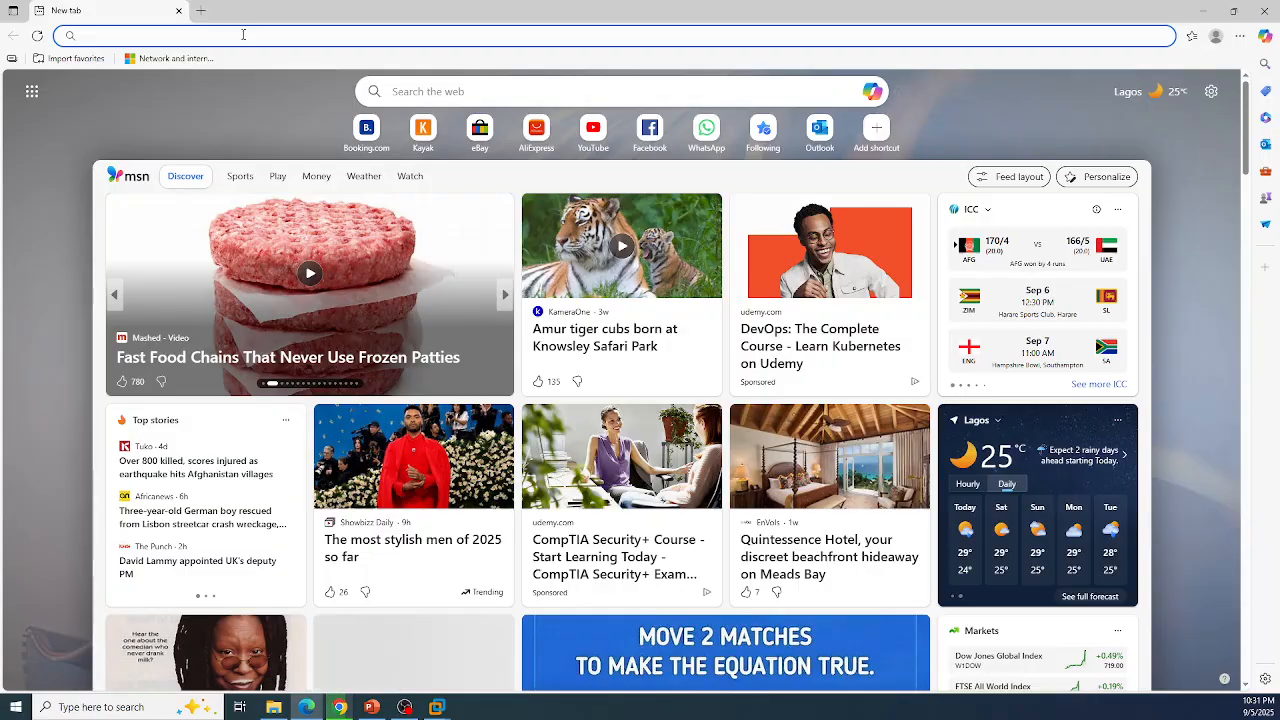
pyautogui.write('http')
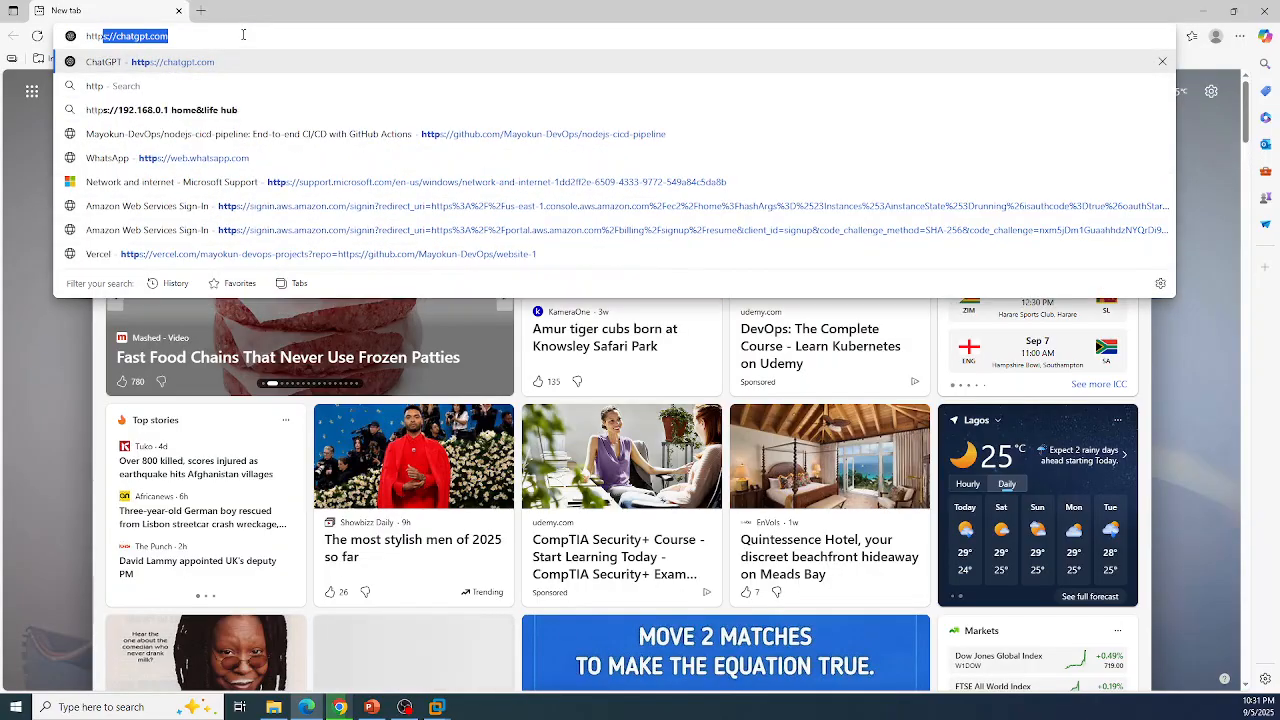
pyautogui.write(':')
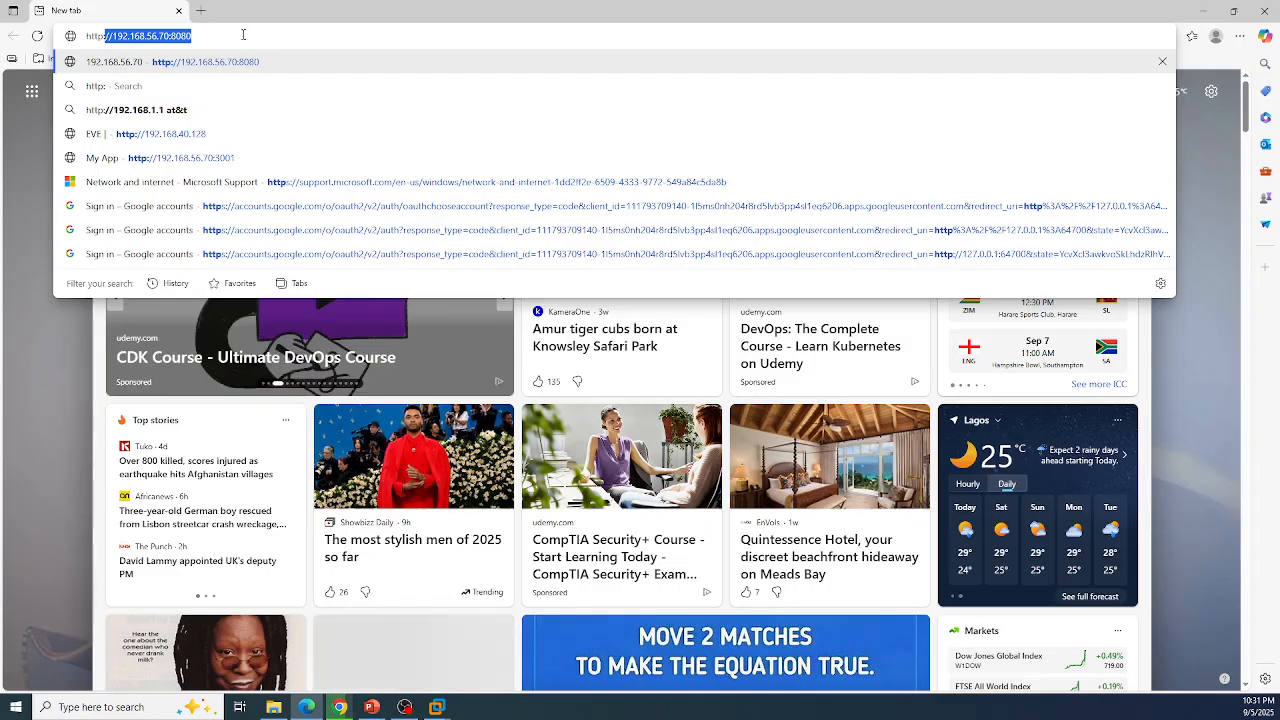
pyautogui.write('//192.1')
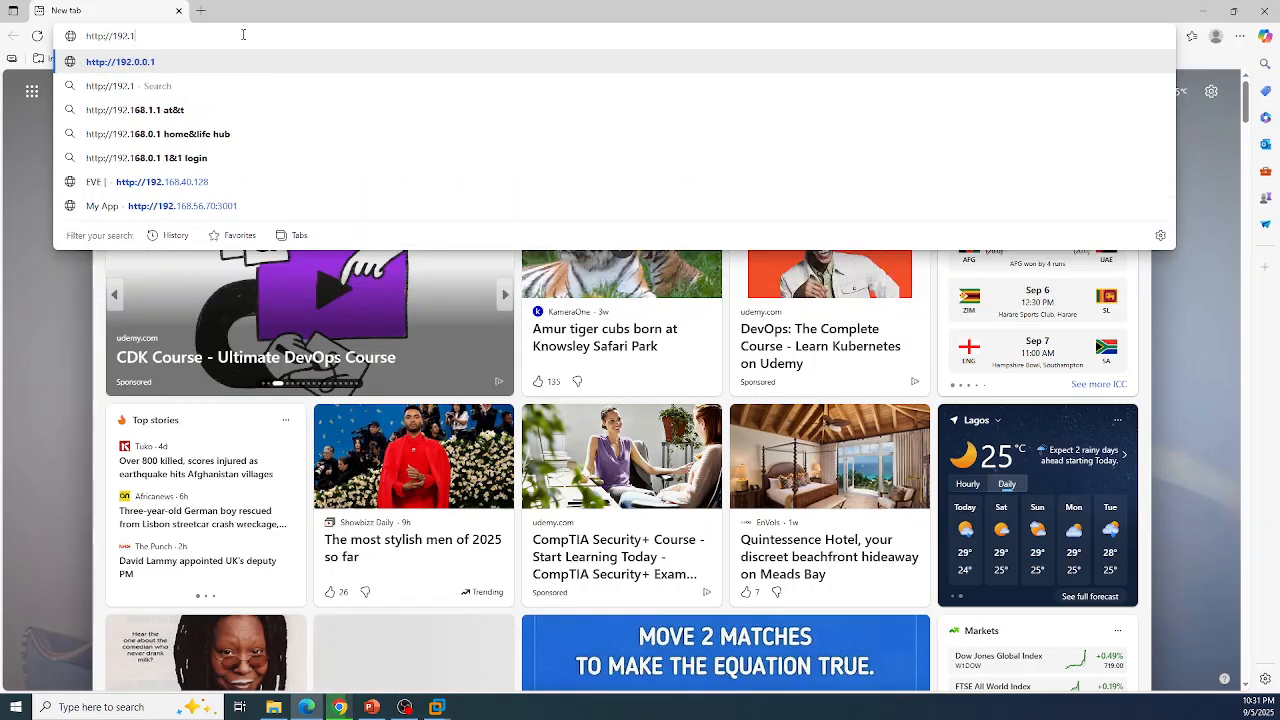
pyautogui.write('68.1')
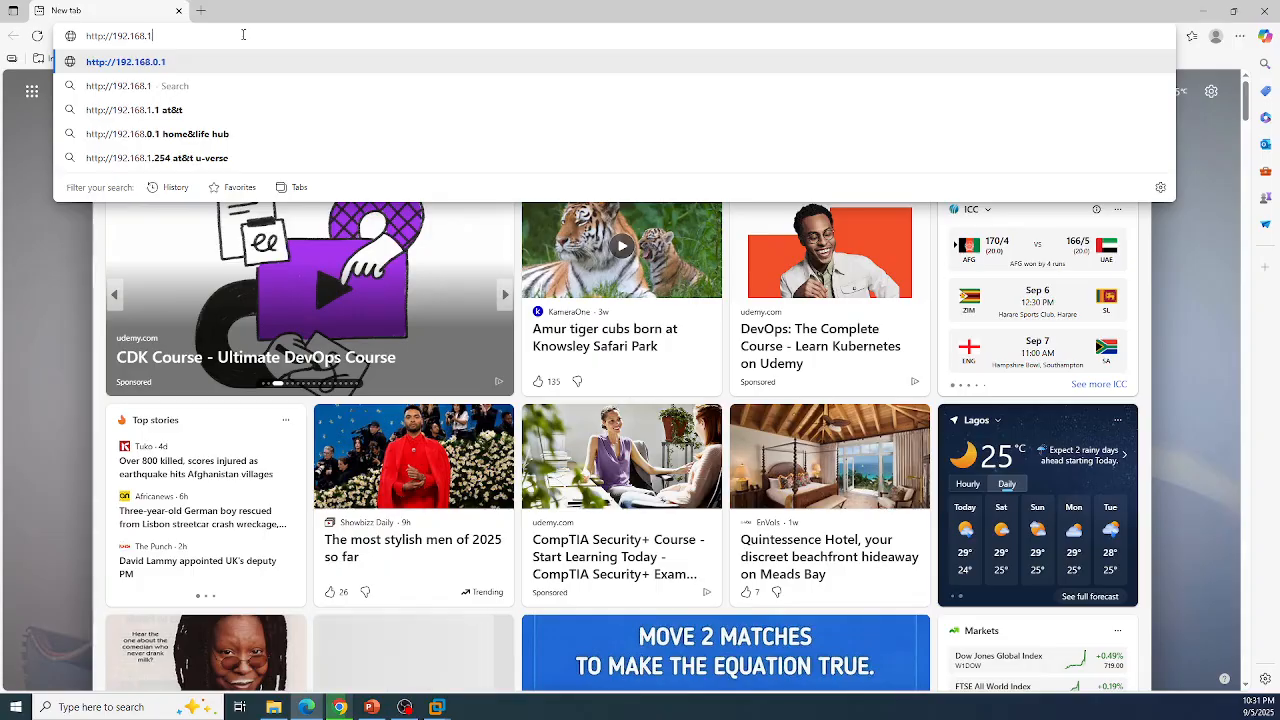
pyautogui.write('01.')
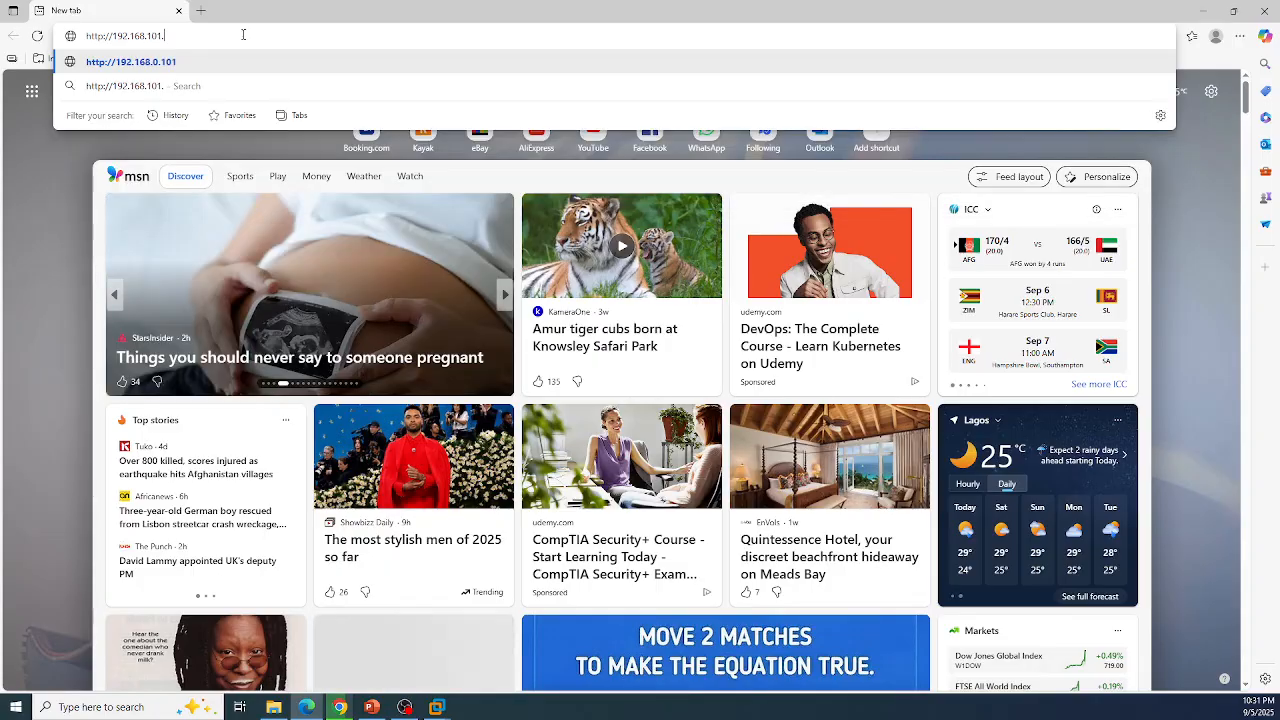
pyautogui.write('131')
pyautogui.press('Return')
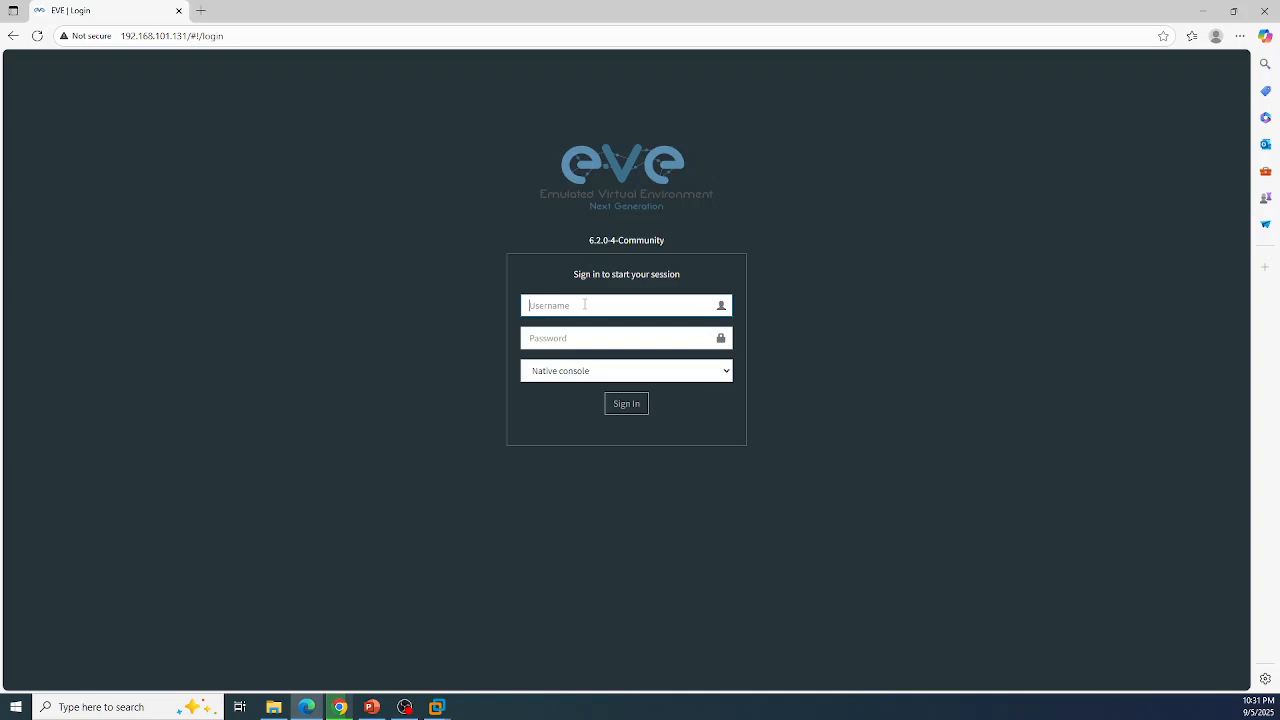
# Step: Sign in to the EVE-NG web UI as admin with the Html5 console selected
pyautogui.write('admin')
pyautogui.press('Tab')
pyautogui.write('ev')
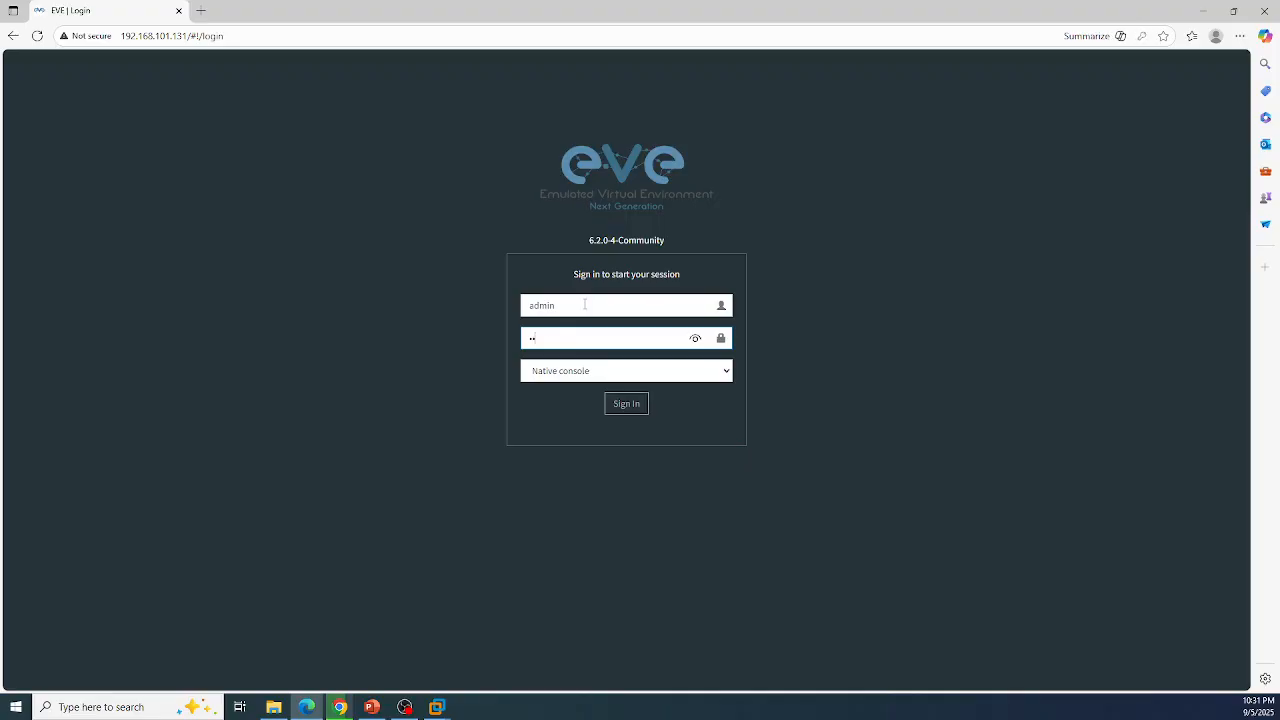
pyautogui.click(662, 378)
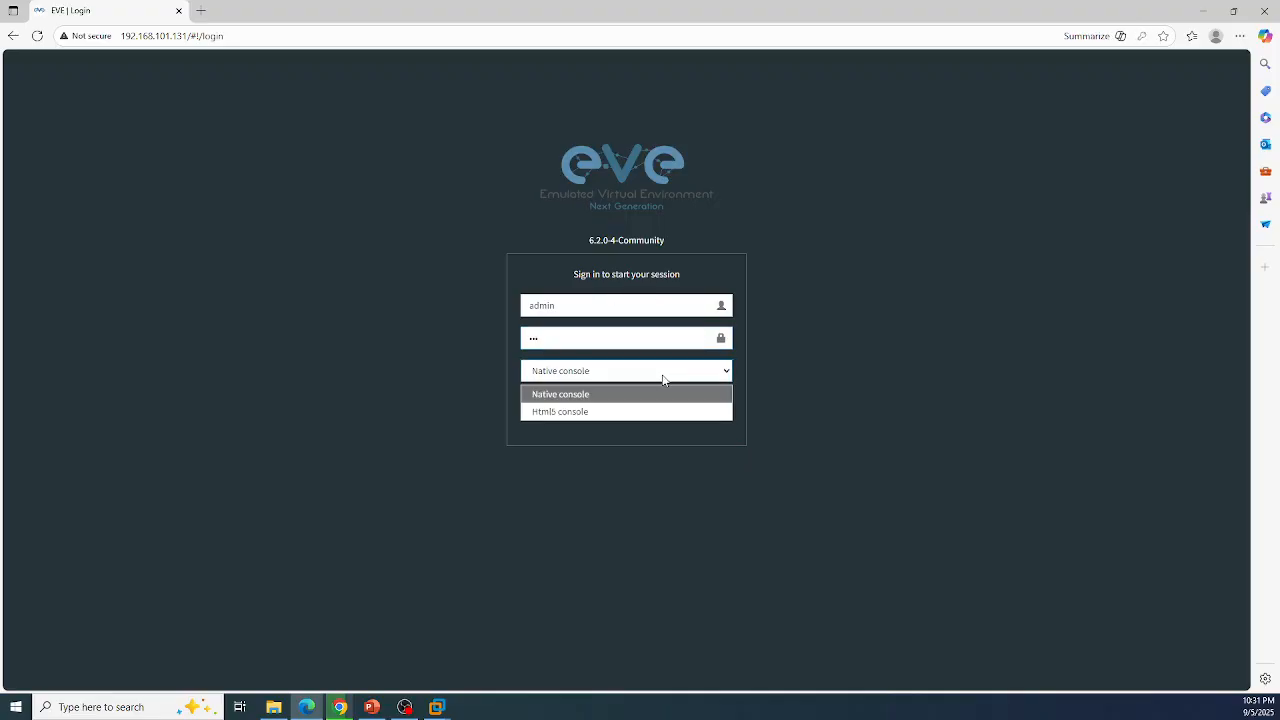
pyautogui.click(617, 412)
pyautogui.click(619, 409)
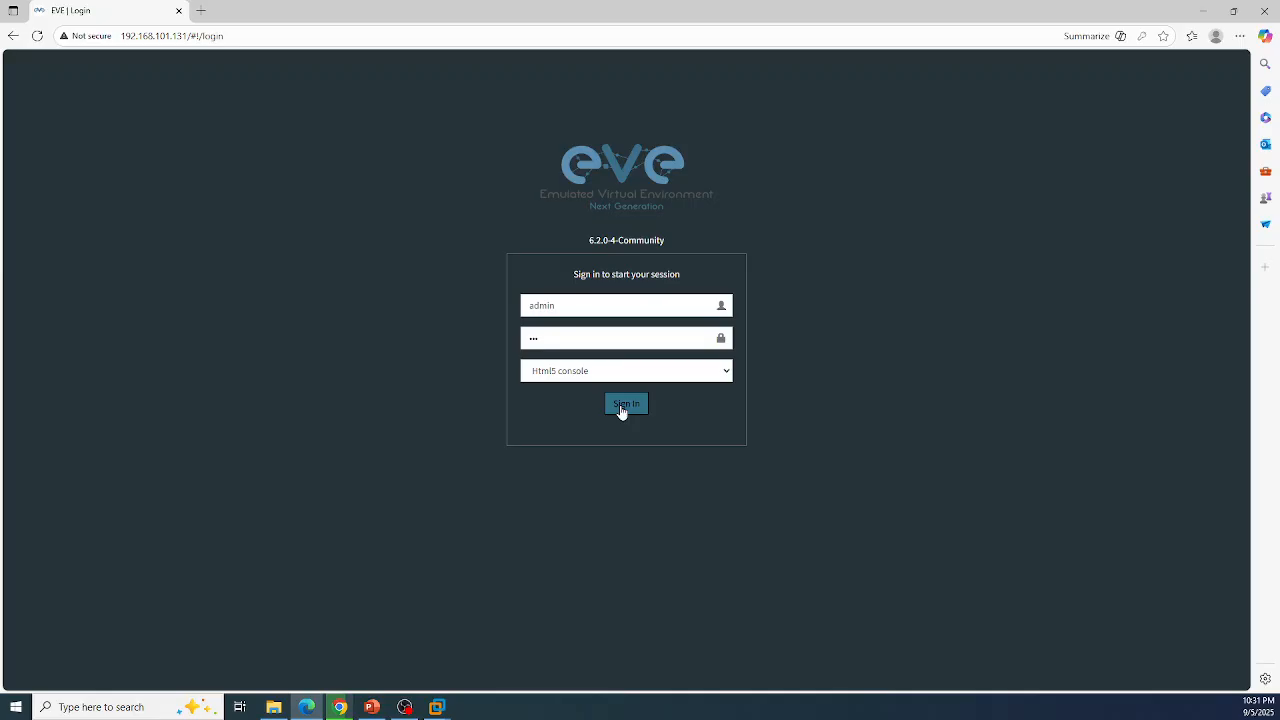
pyautogui.click(620, 411)
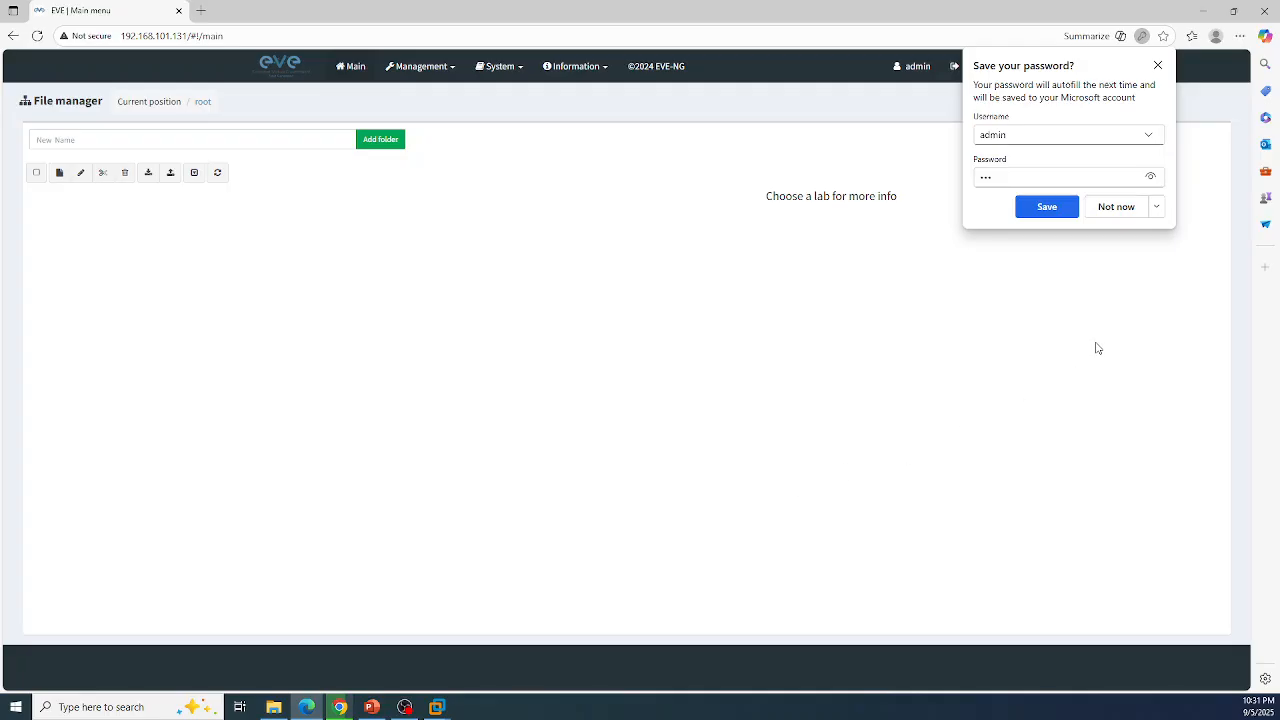
pyautogui.click(1050, 210)
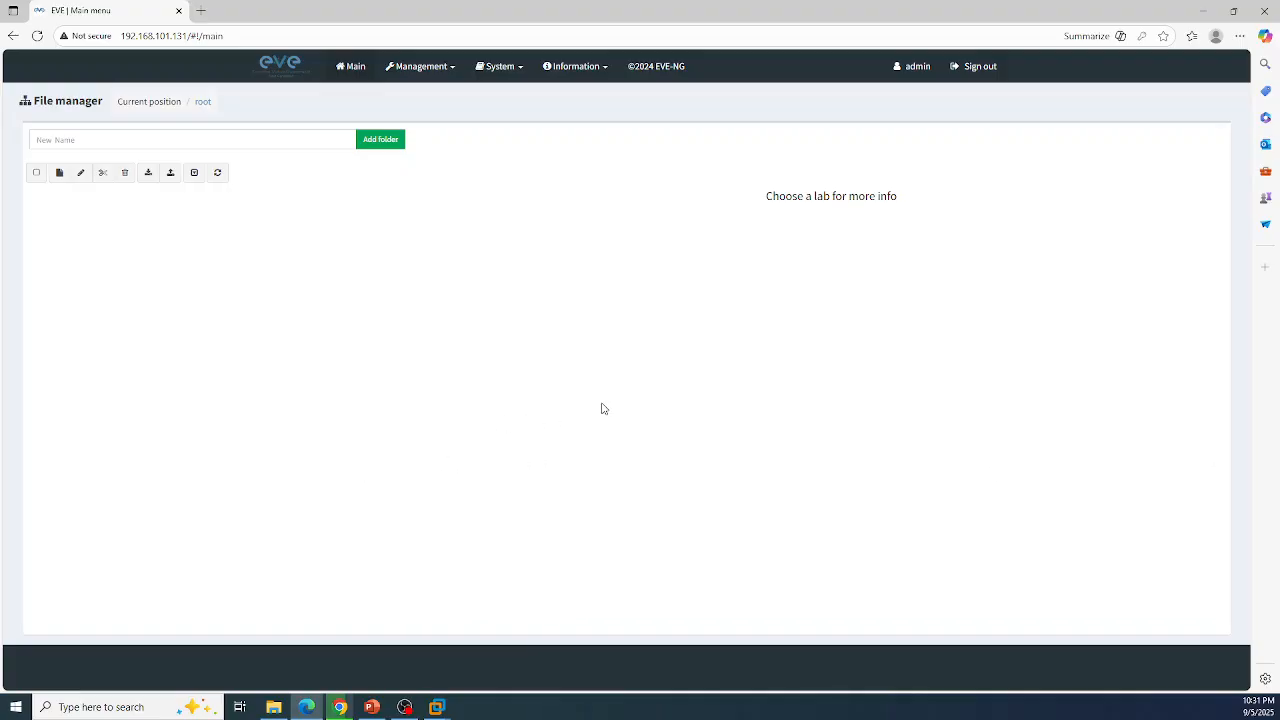
pyautogui.click(441, 713)
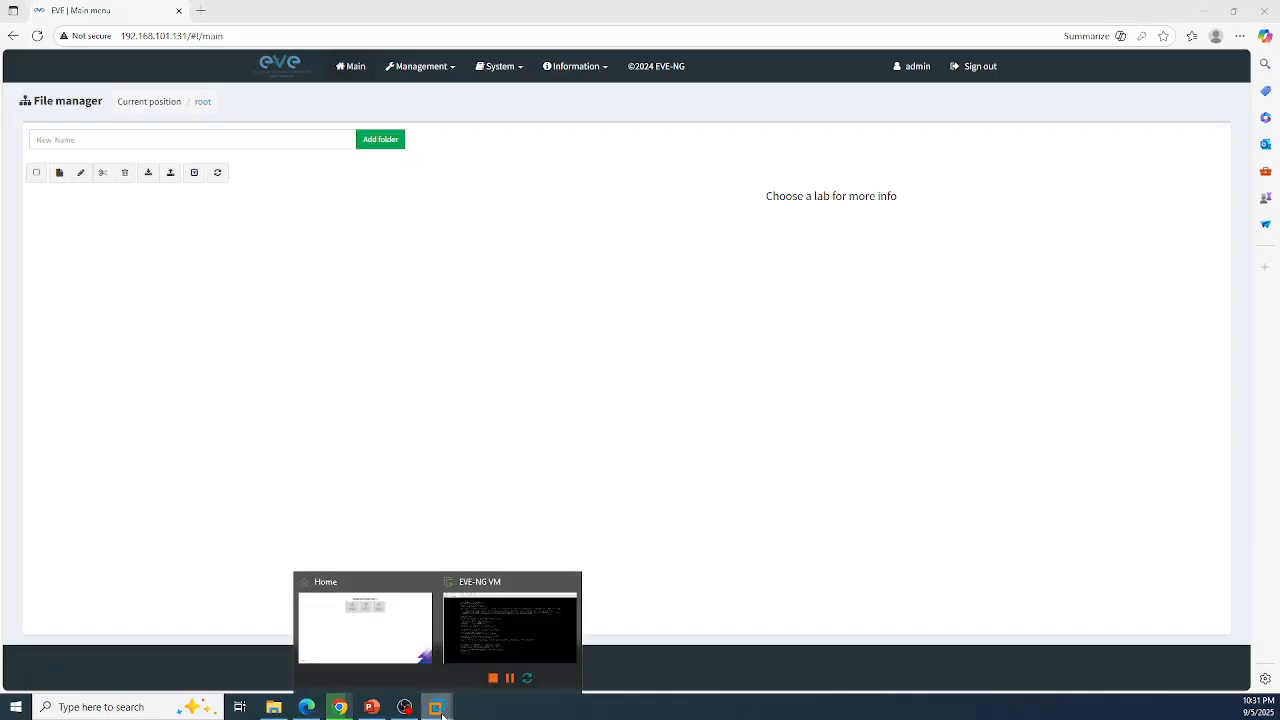
# Step: Bring the EVE-NG VM console forward, confirm the root shell responds, then release input
pyautogui.click(465, 646)
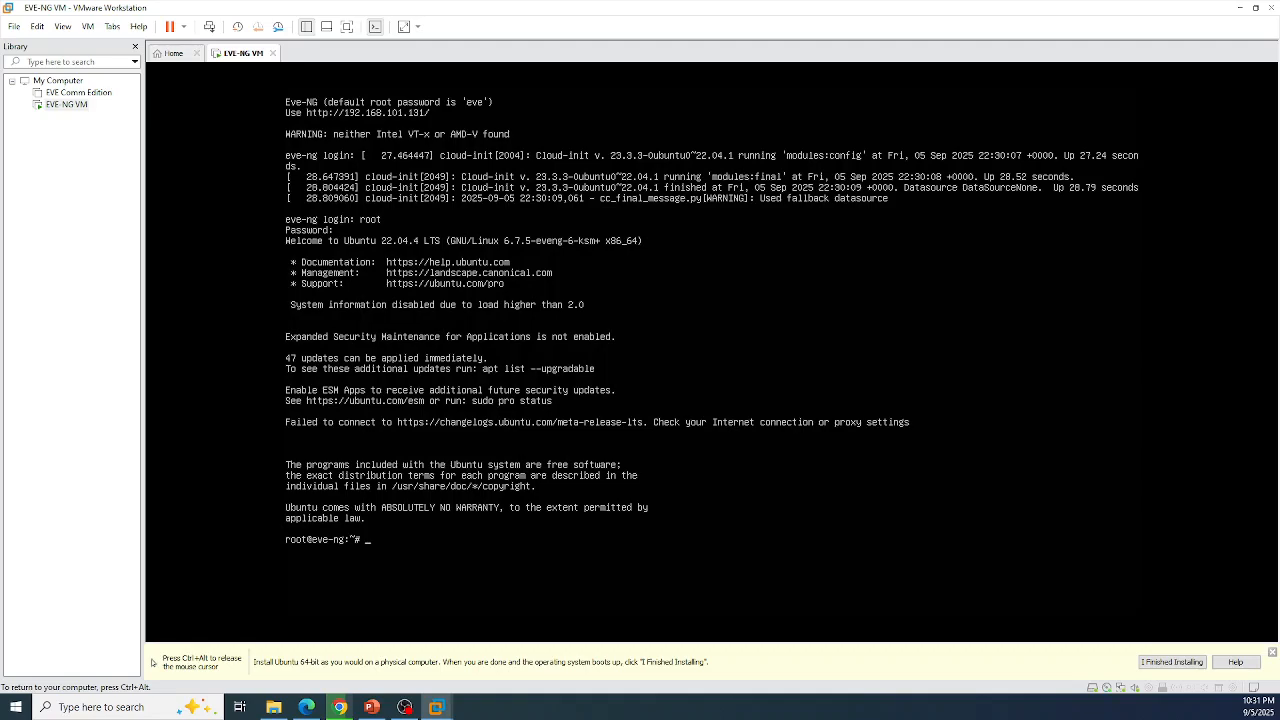
pyautogui.press('Return')
pyautogui.press('Return')
pyautogui.press('Return')
pyautogui.press('Return')
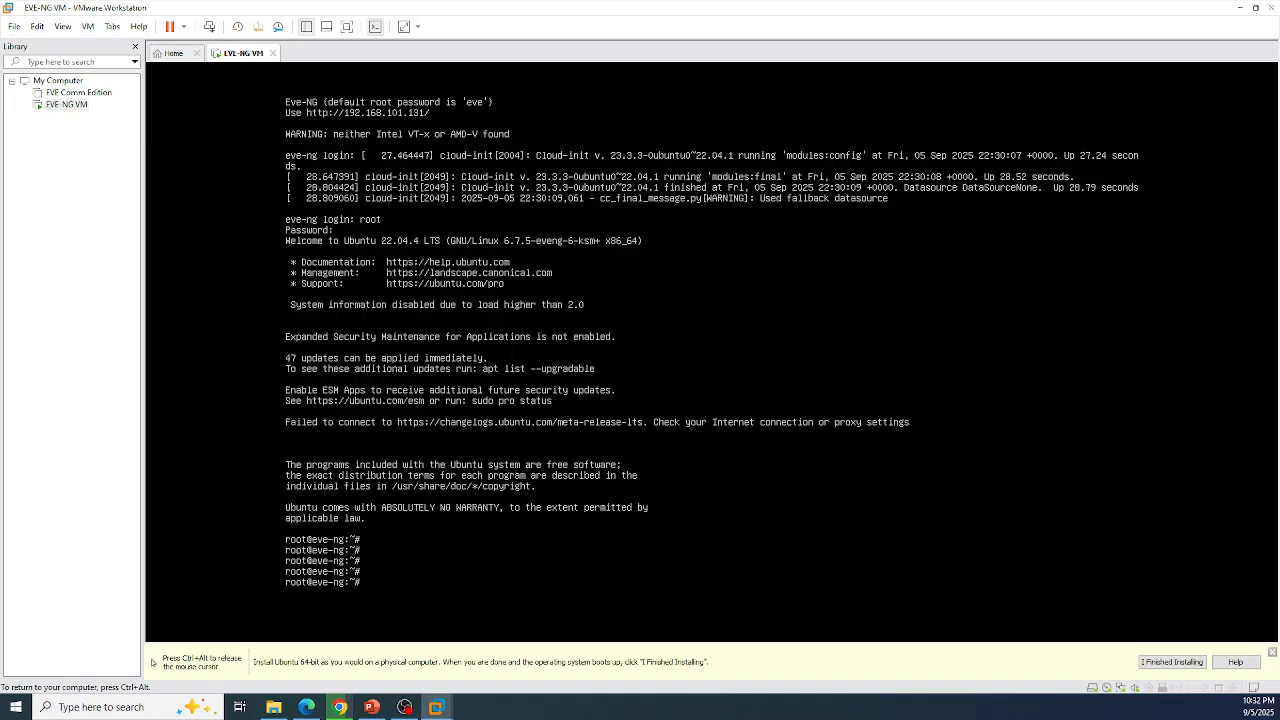
pyautogui.hotkey('ctrl', 'alt')
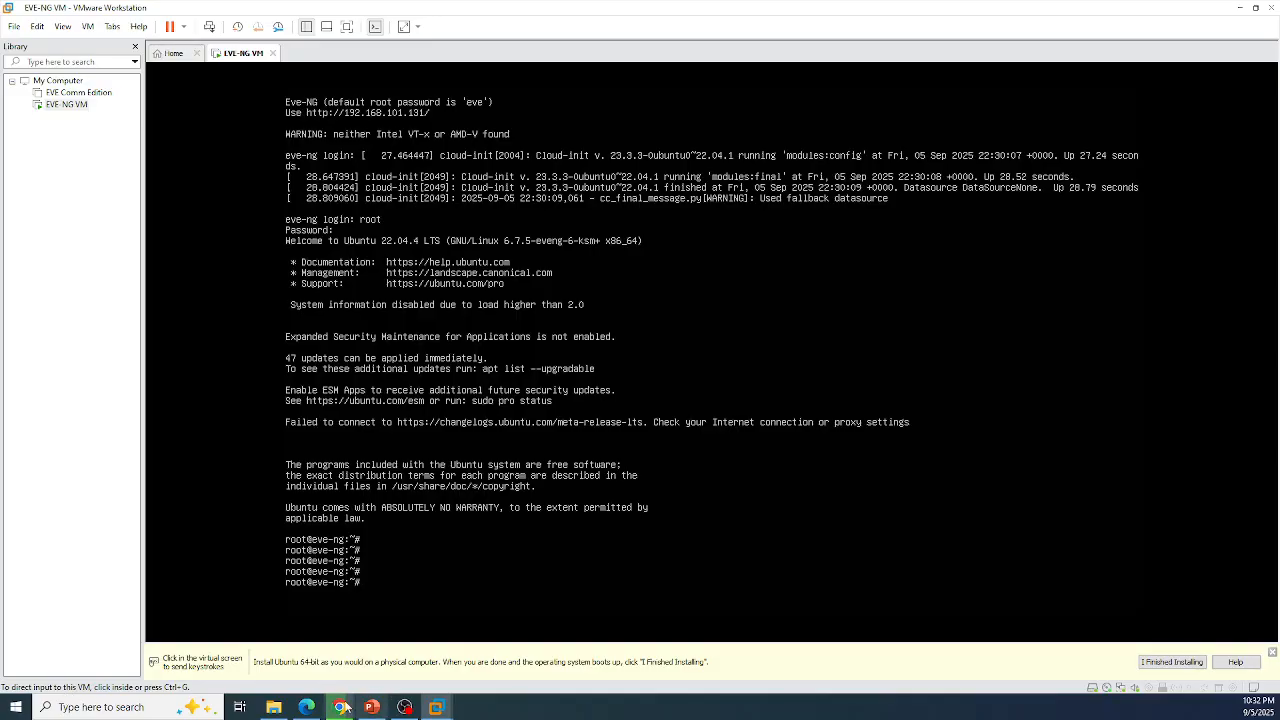
# Step: Switch back to the EVE-NG page in Edge and start a new lab from the File manager
pyautogui.click(306, 707)
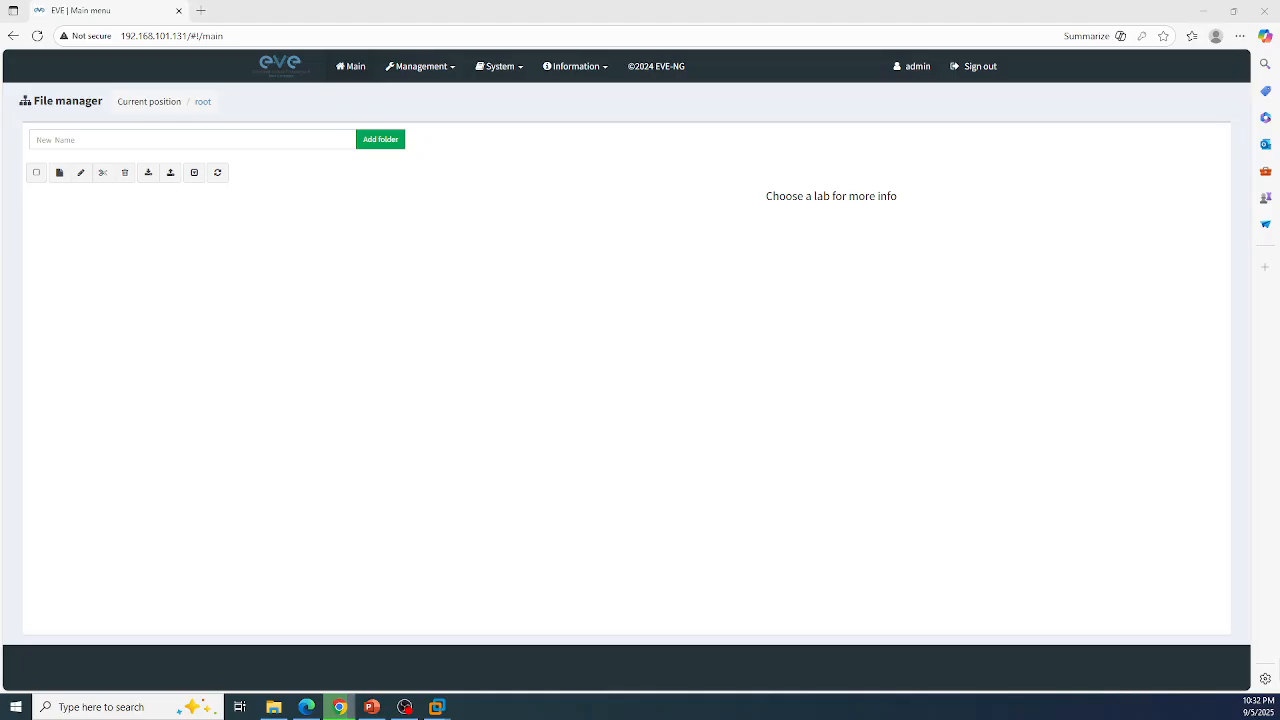
pyautogui.click(58, 175)
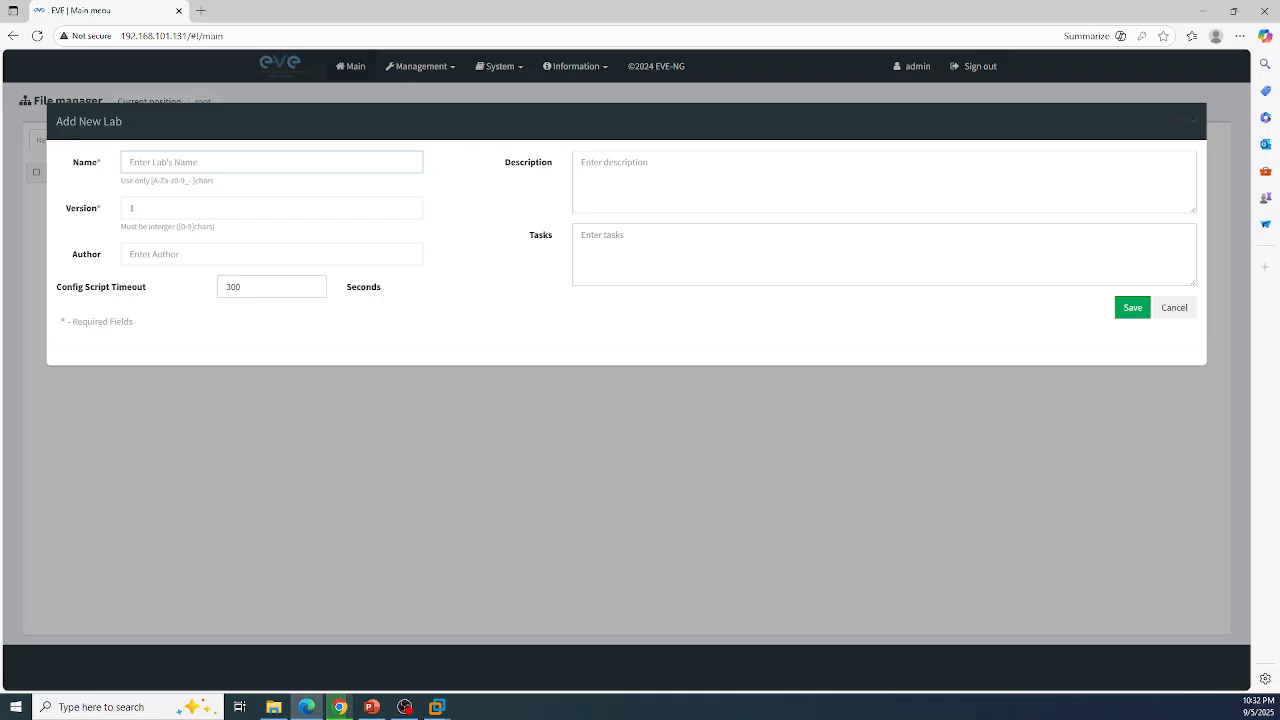
# Step: Fill in name Test-Lab-1, description 'Installing Cisco Images' and tasks 'Cisco Routers, Switches a both L2 and L3'
pyautogui.click(135, 167)
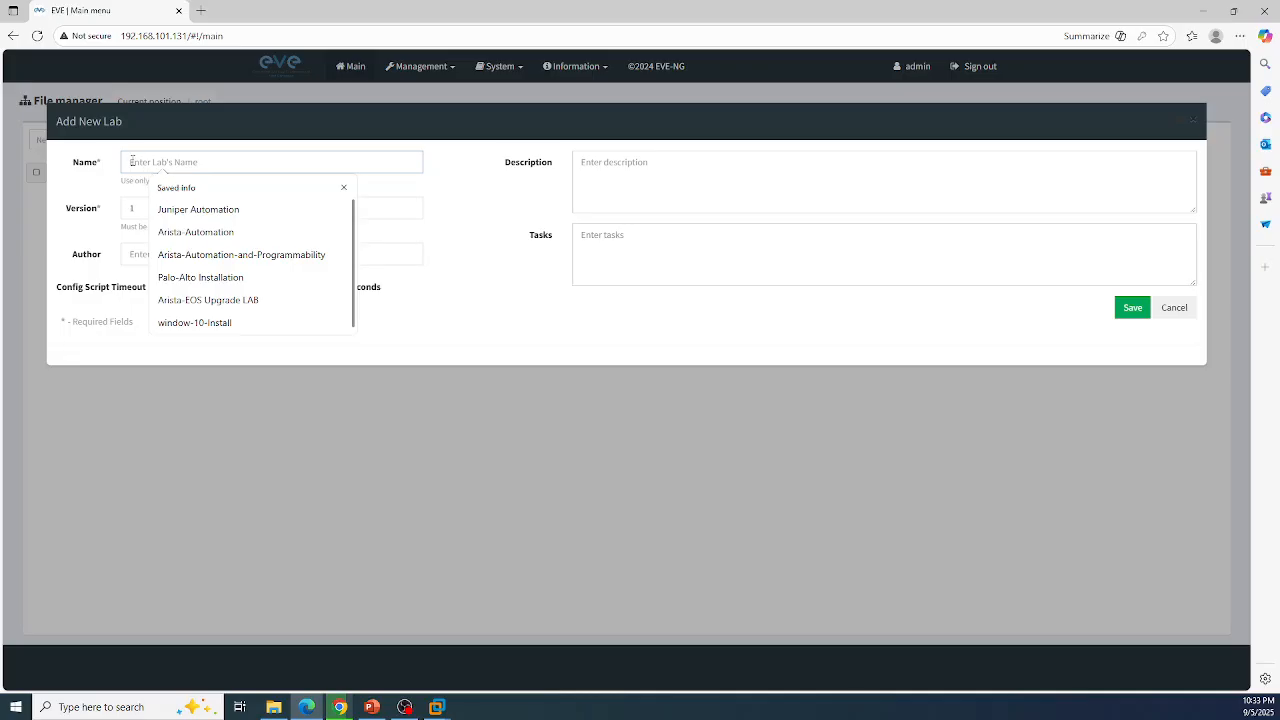
pyautogui.write('test')
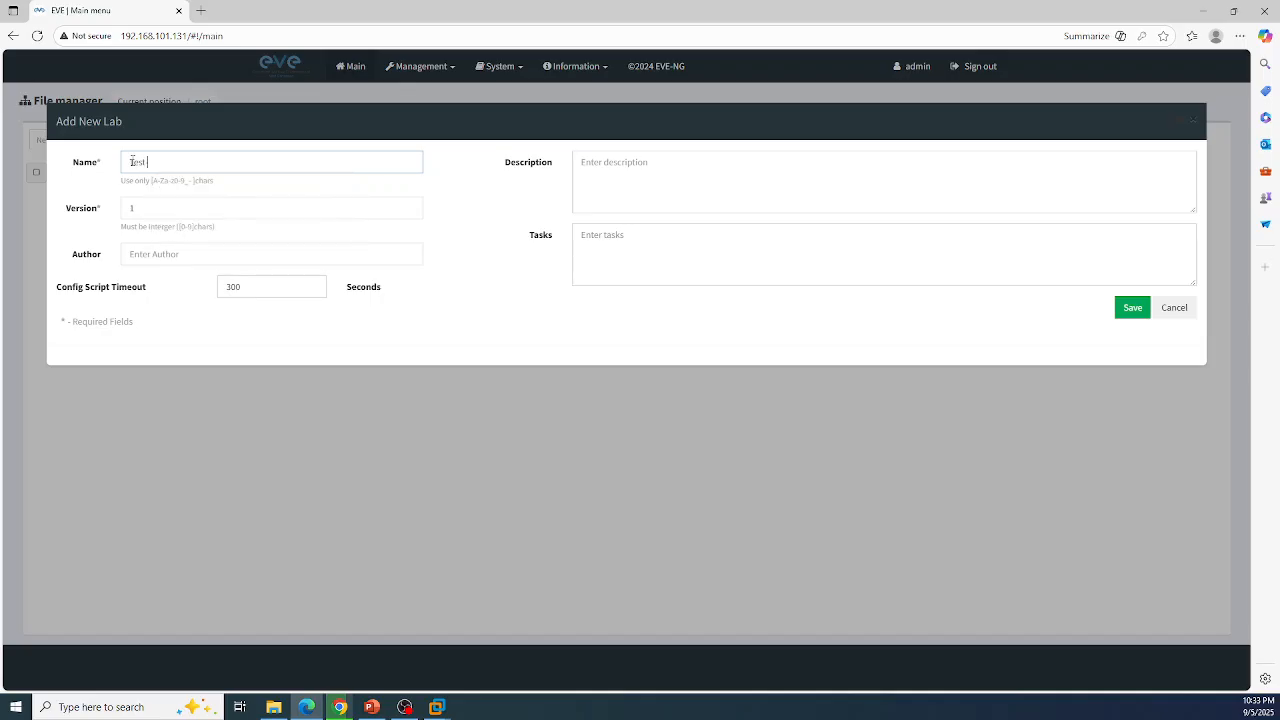
pyautogui.write('-Lab-1')
pyautogui.click(634, 176)
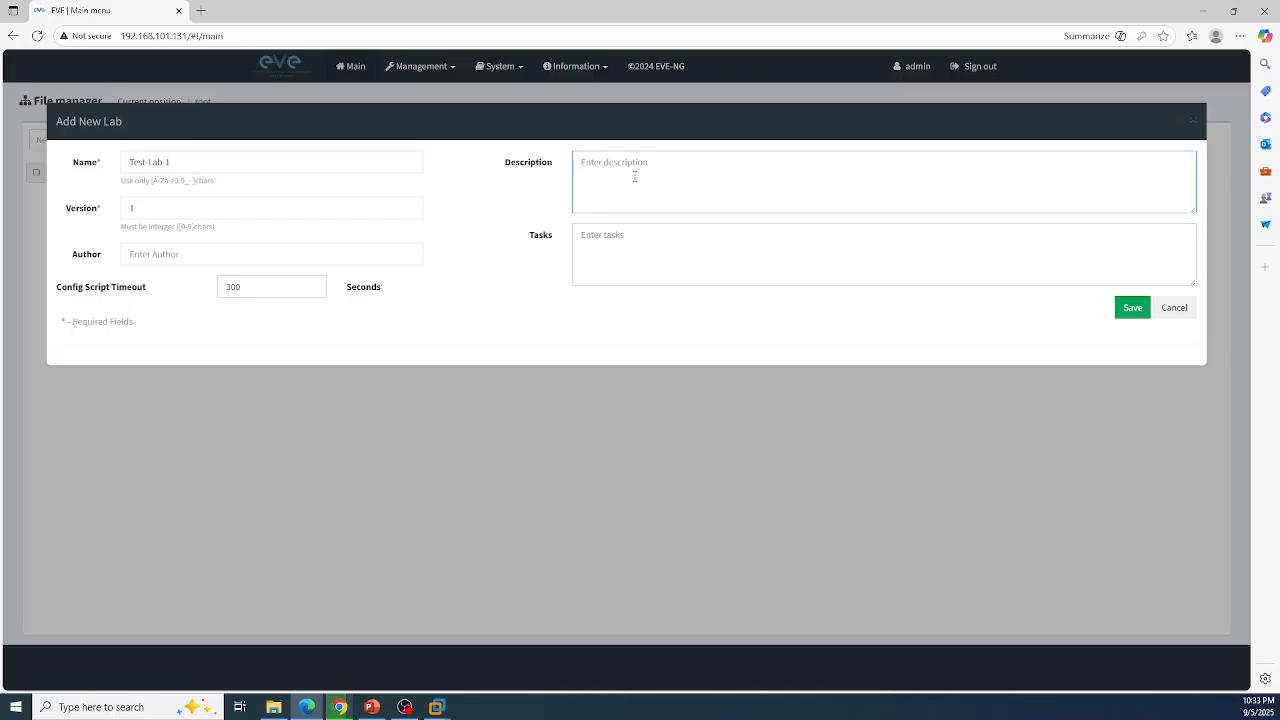
pyautogui.write('Insta')
pyautogui.write('lling')
pyautogui.write(' Cisco')
pyautogui.write(' Img')
pyautogui.write('ges')
pyautogui.click(638, 246)
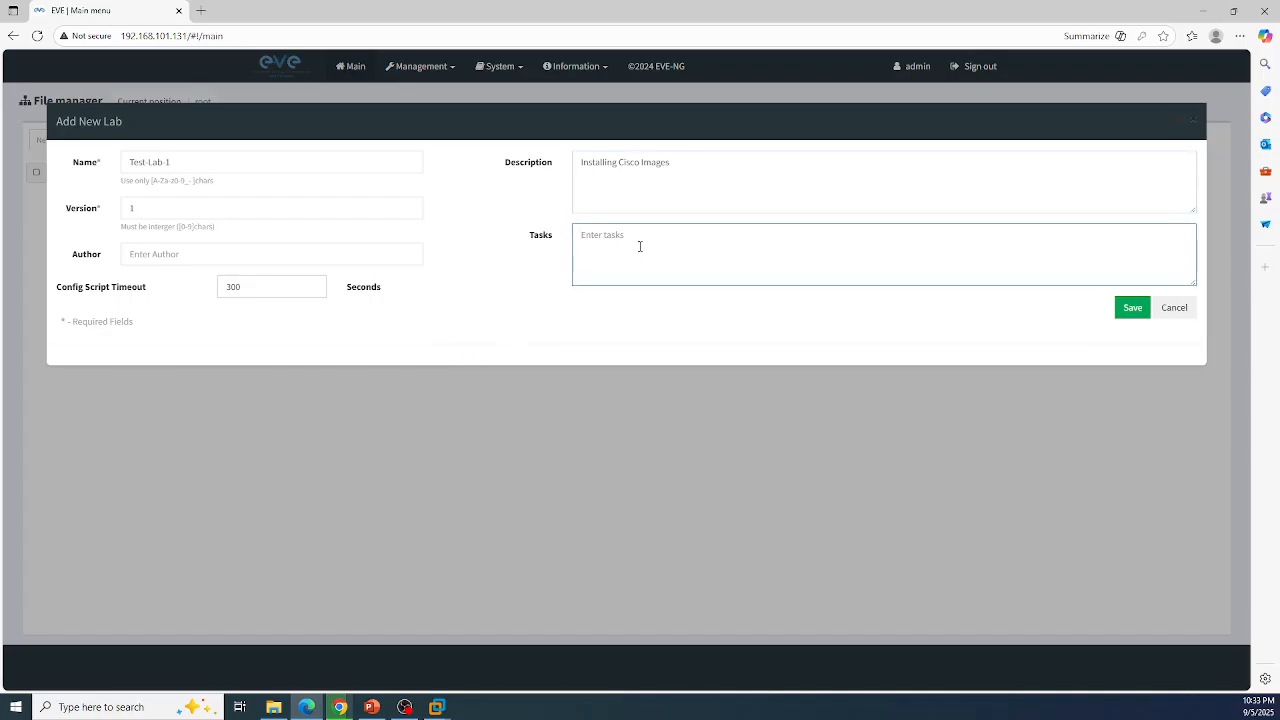
pyautogui.write('Cisco')
pyautogui.write(' Router')
pyautogui.write('s, Swi')
pyautogui.write('tches')
pyautogui.write(' a')
pyautogui.write(' both L')
pyautogui.write('2 and ')
pyautogui.write('L3')
# Step: Save lab Test-Lab-1 to open its empty topology canvas with the left sidebar expanded
pyautogui.click(1125, 312)
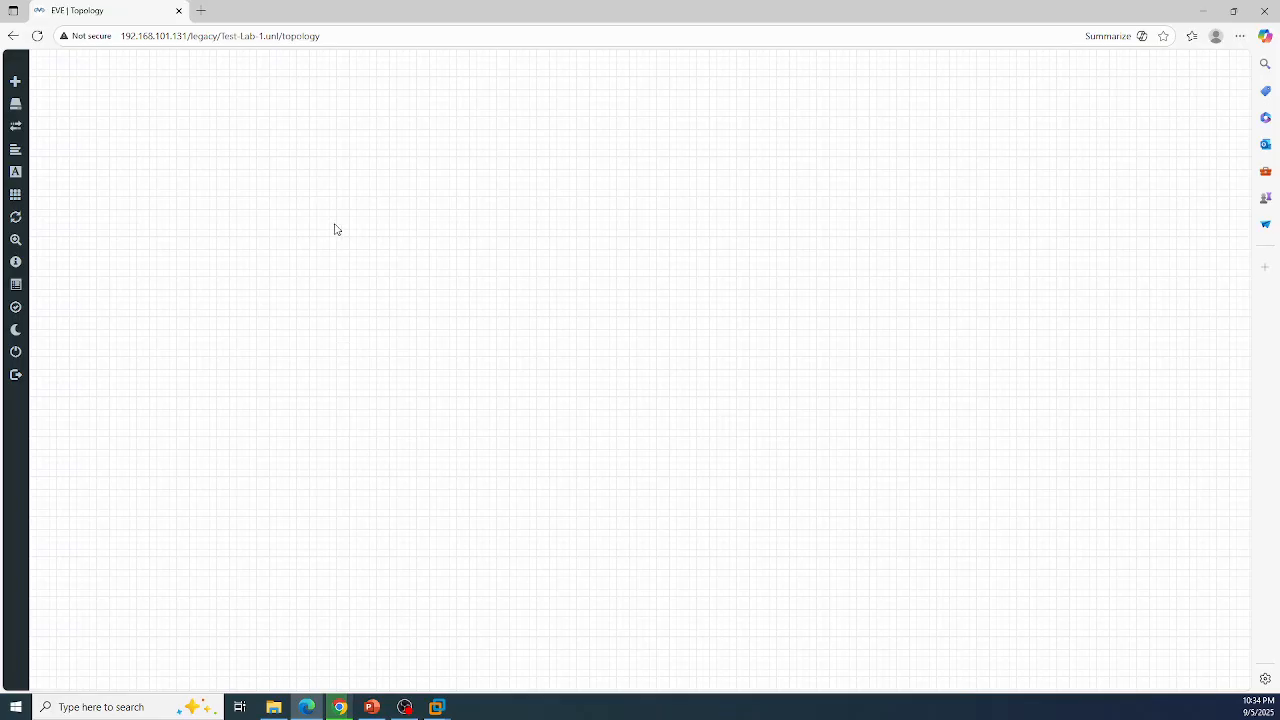
pyautogui.moveTo(17, 90)
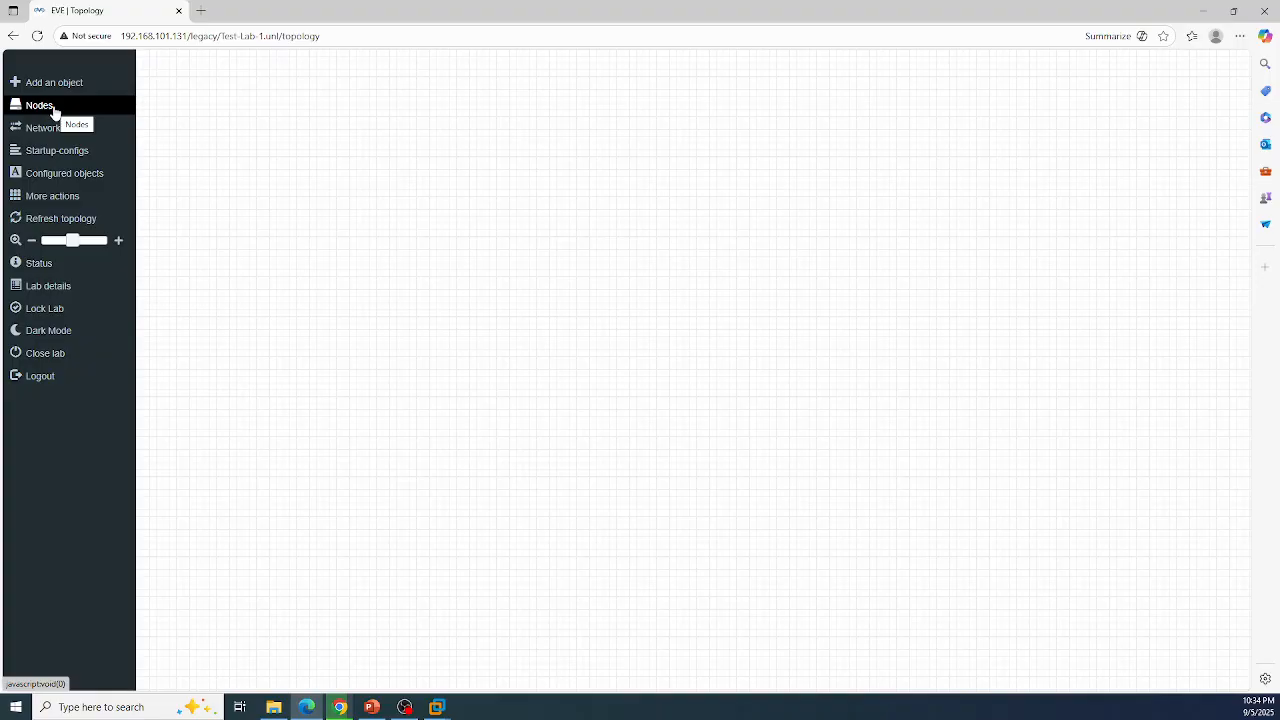
# Step: Start adding a new node to the Test-Lab-1 canvas with the Virtual PC (VPCS) template
pyautogui.rightClick(358, 187)
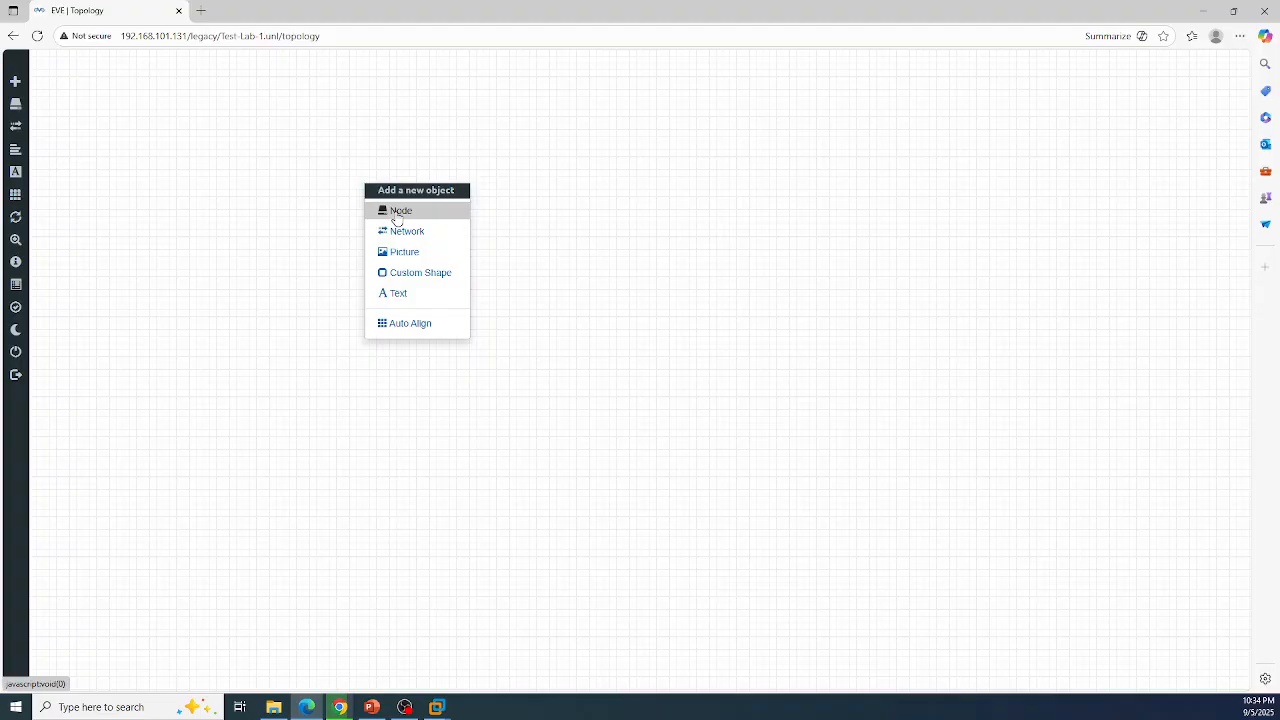
pyautogui.click(397, 216)
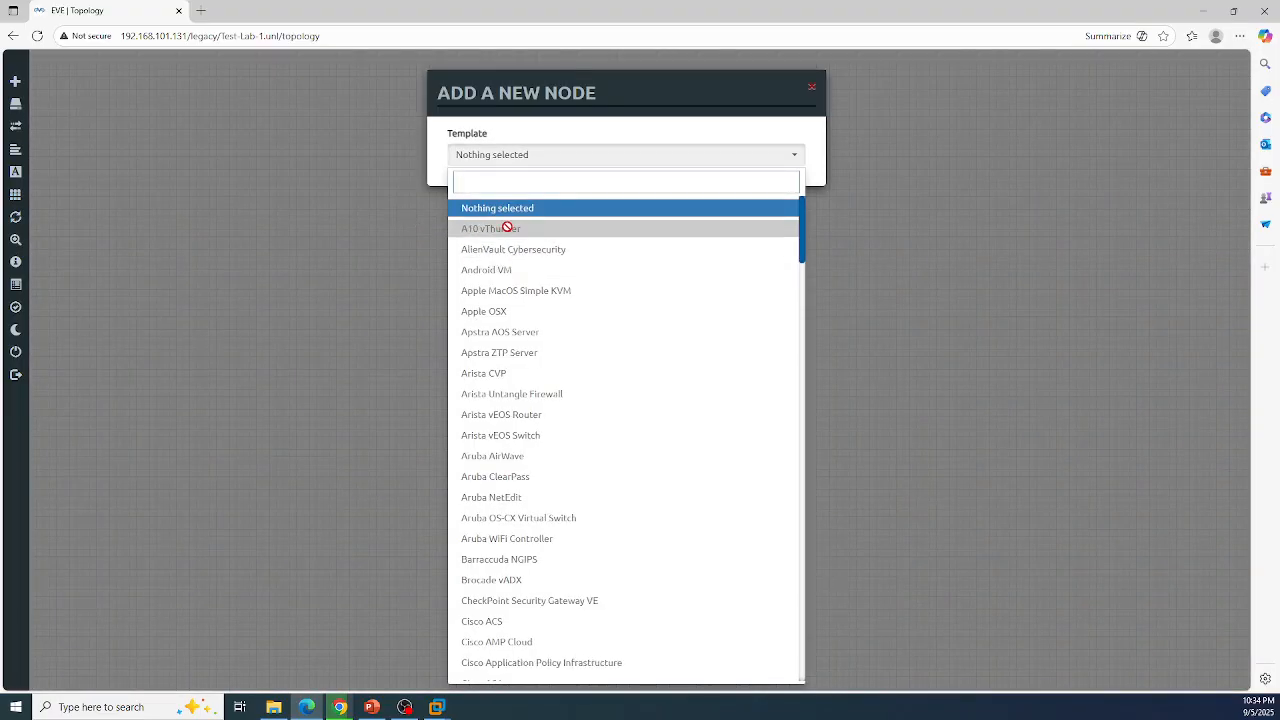
pyautogui.scroll(-12, 480, 317)
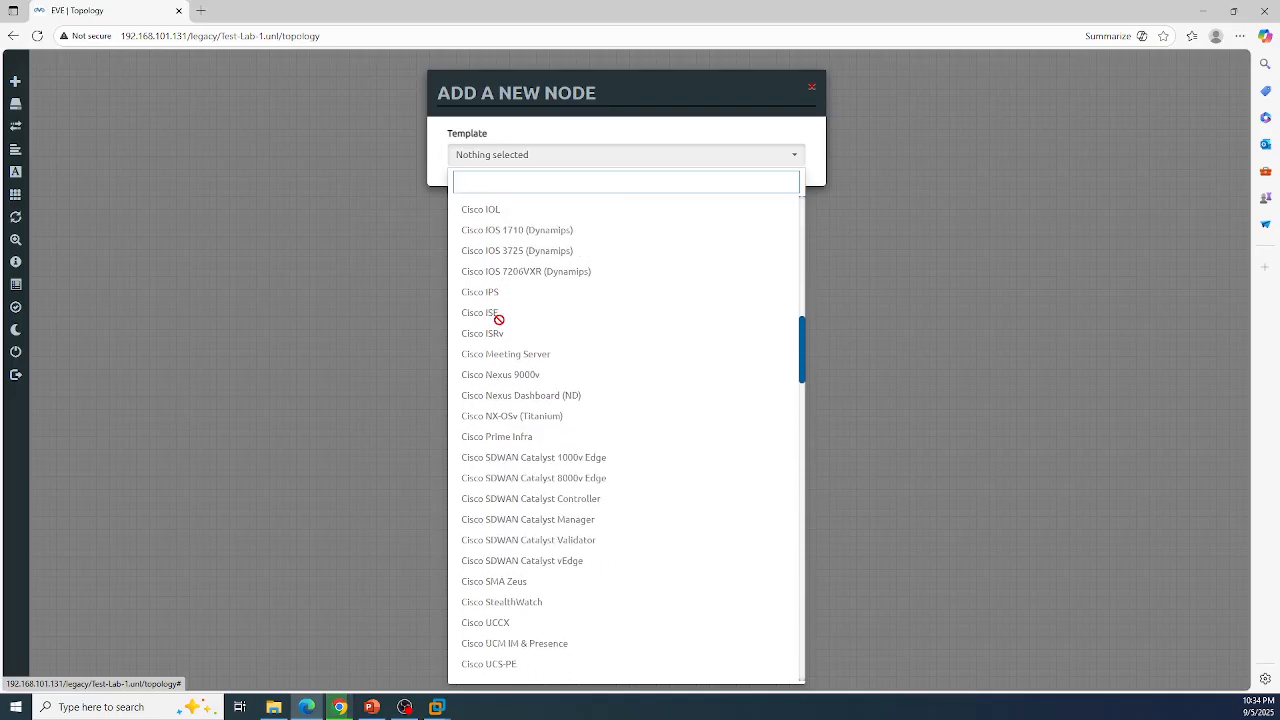
pyautogui.scroll(-15, 498, 319)
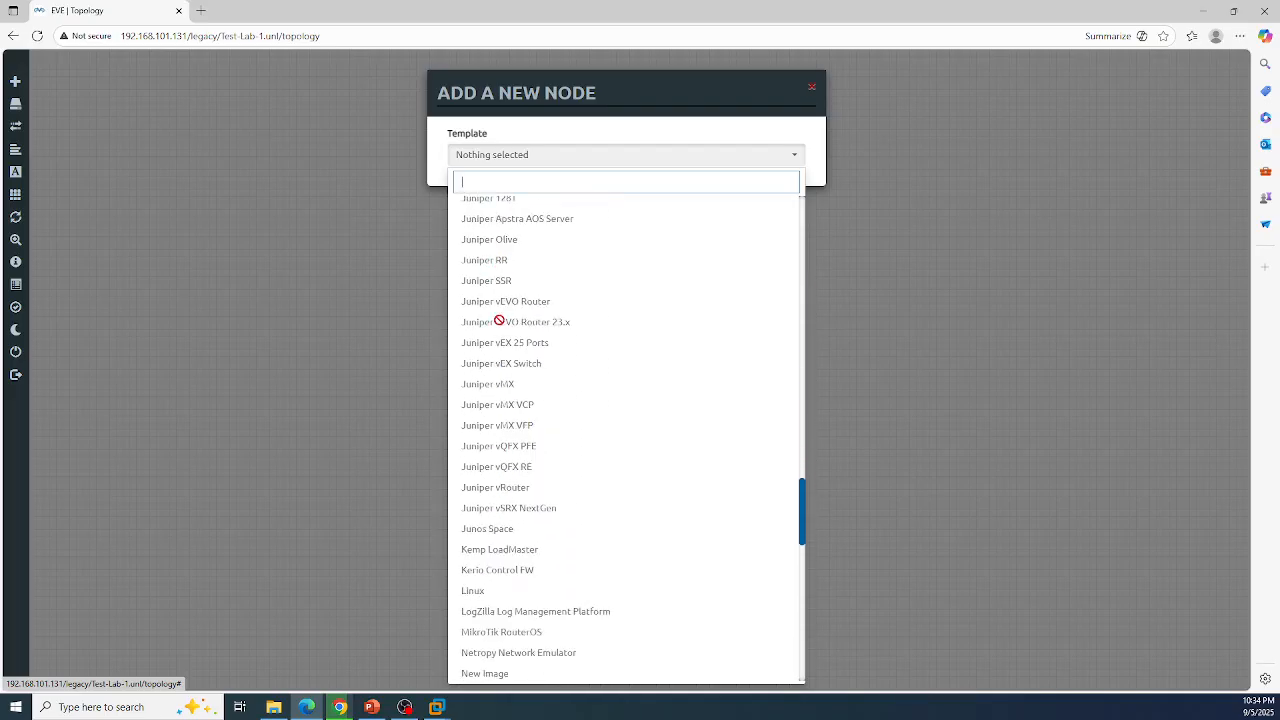
pyautogui.scroll(-15, 498, 319)
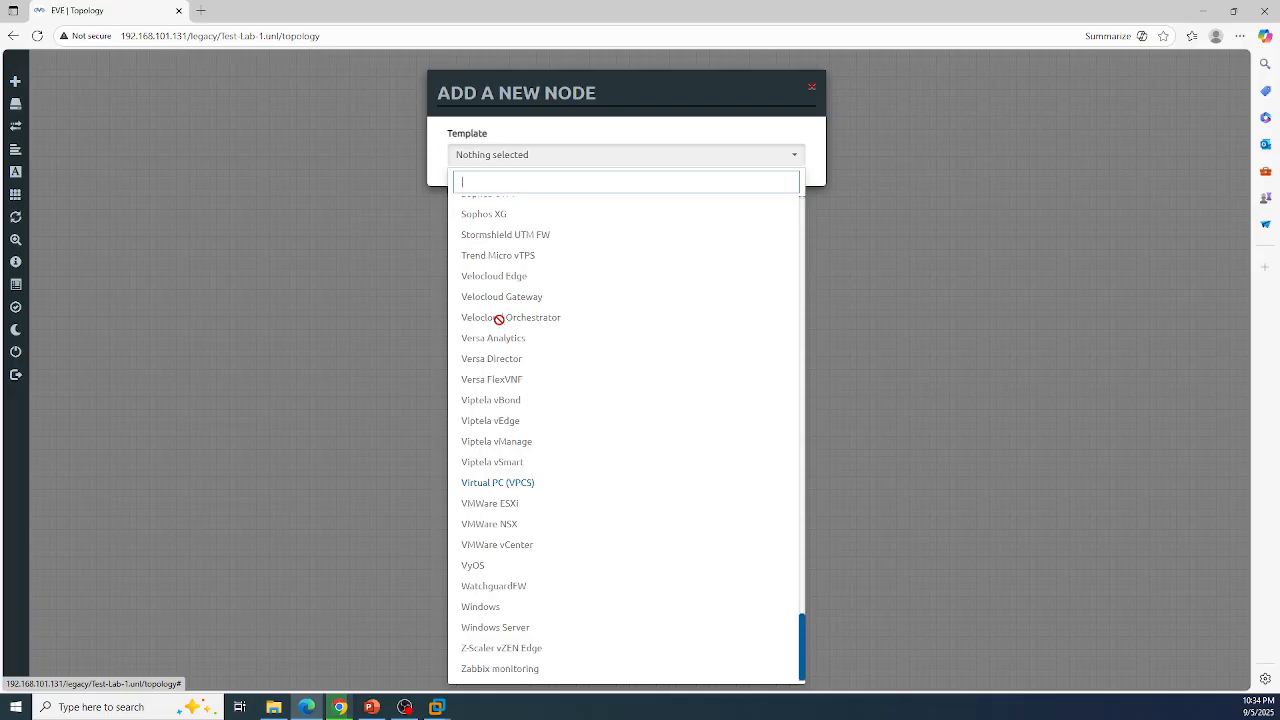
pyautogui.click(538, 484)
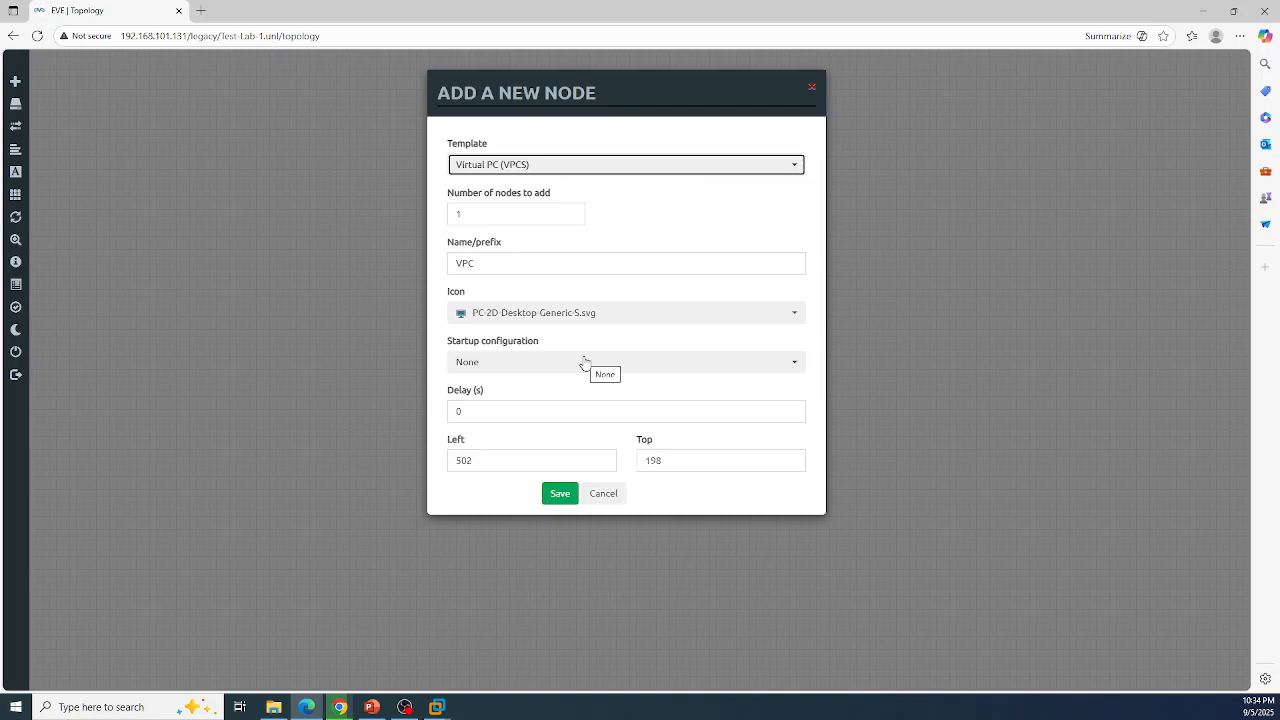
# Step: Create the VPC node, reposition it on the topology, and return to the PowerPoint slideshow
pyautogui.click(560, 496)
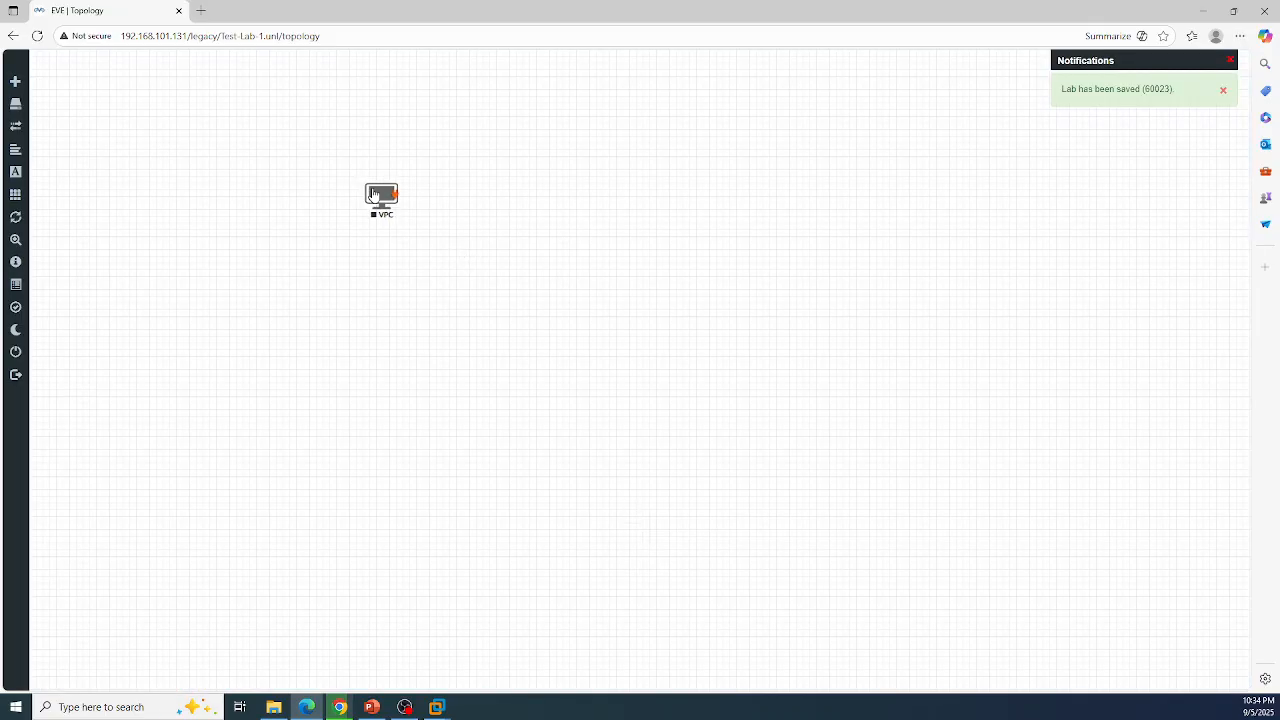
pyautogui.moveTo(384, 202); pyautogui.dragTo(426, 376)
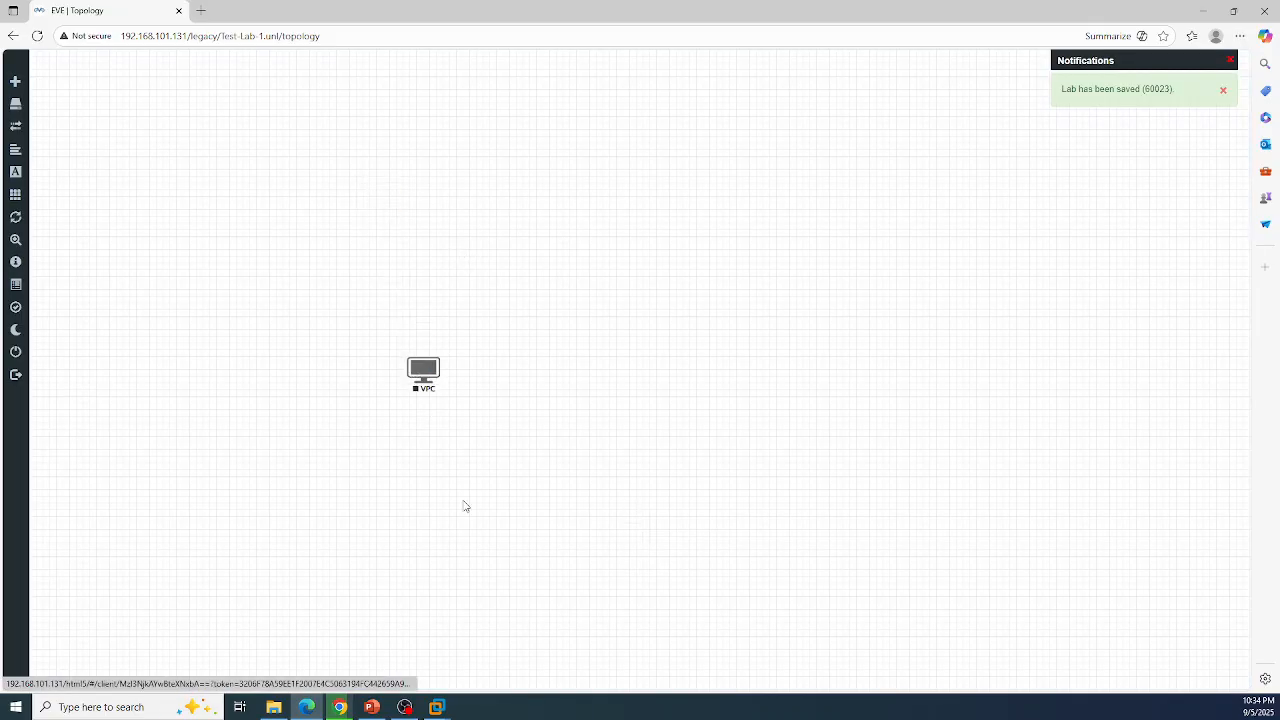
pyautogui.click(372, 707)
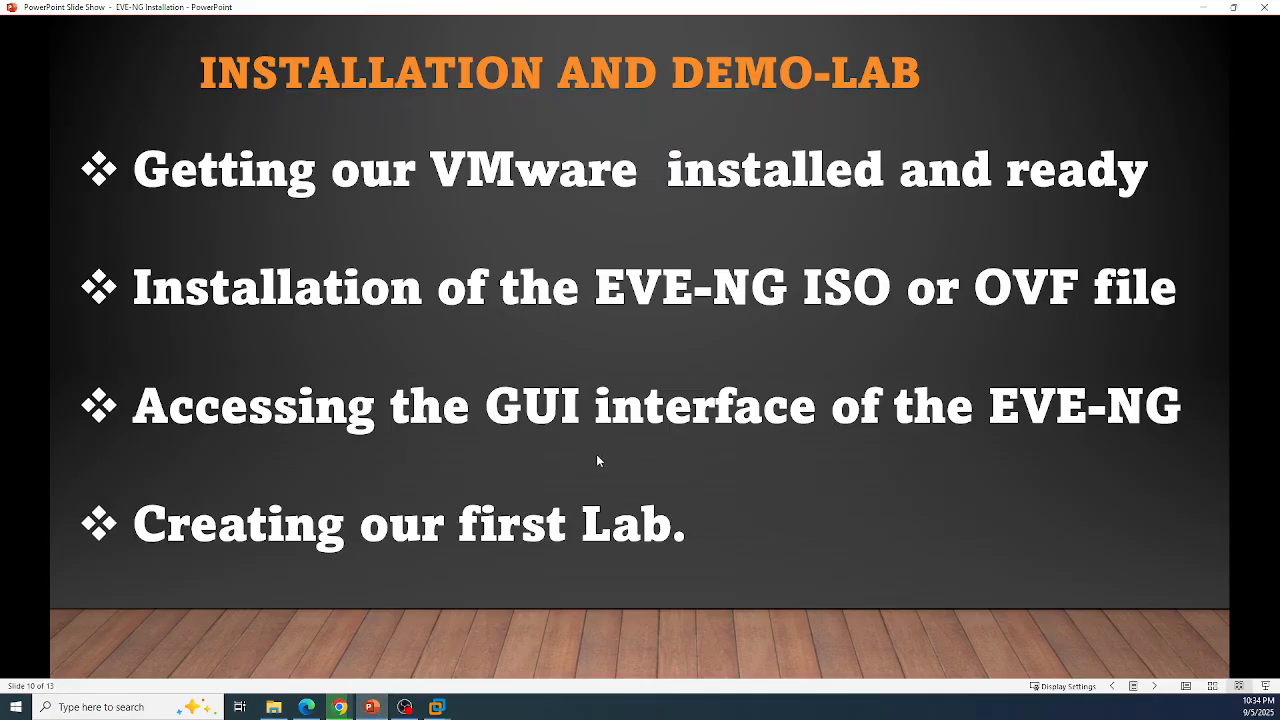